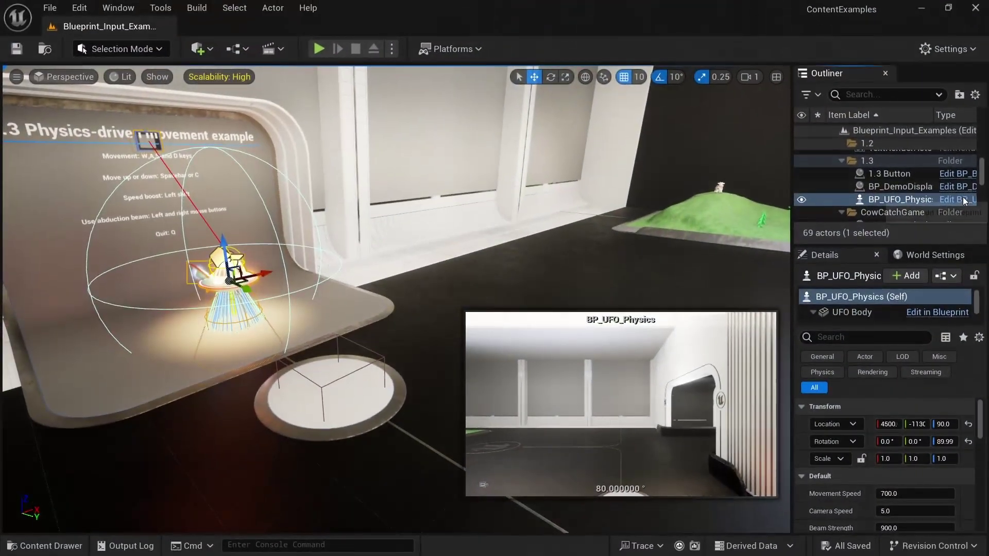
# Open the BP_UFO_Physics blueprint from the level and examine its Movement Sequence graph
pyautogui.click(963, 199)
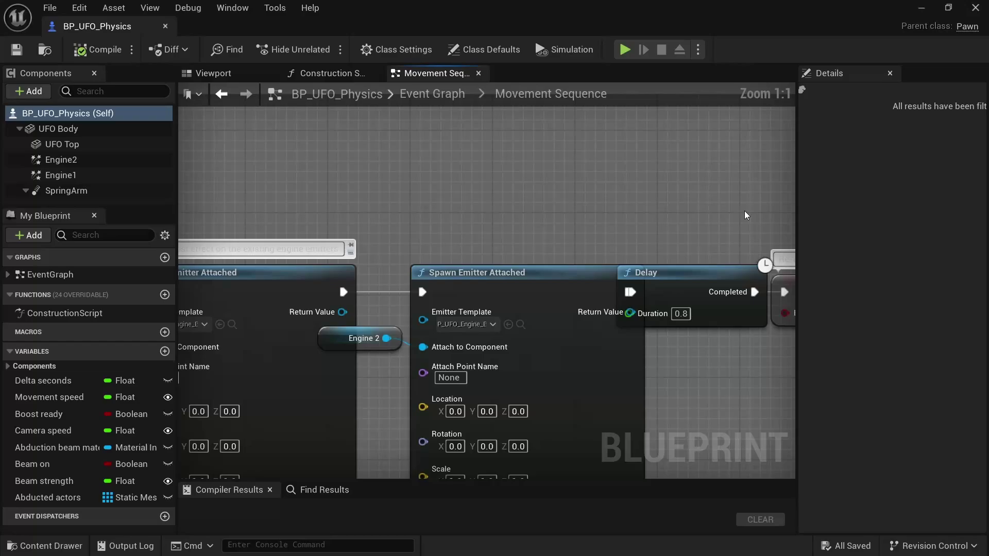
pyautogui.scroll(-7, 443, 193)
pyautogui.moveTo(402, 200); pyautogui.dragTo(637, 336, button='right')
pyautogui.moveTo(533, 246); pyautogui.dragTo(490, 301, button='right')
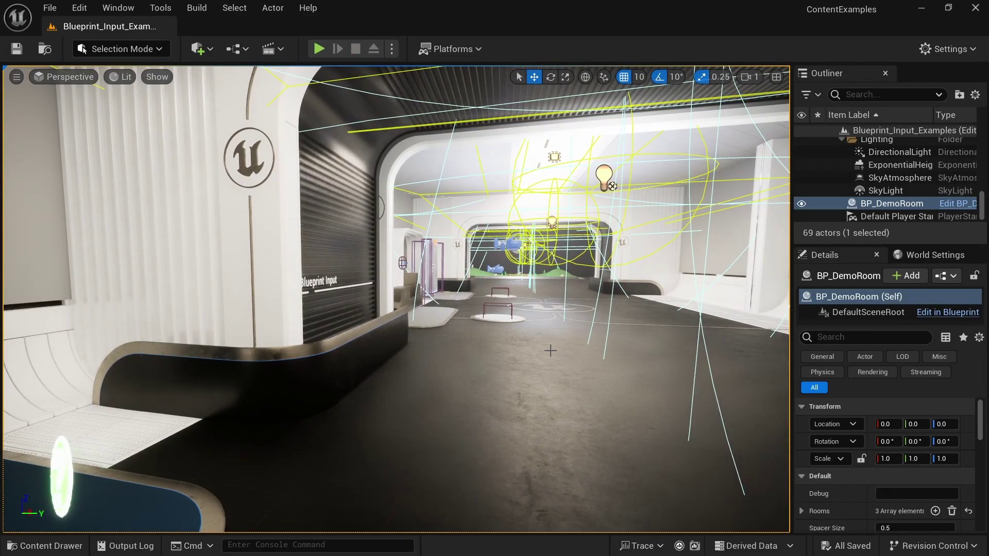
# Play the level and test the 1.1 2D input example by moving the pixel character both ways and jumping over the blocks
pyautogui.moveTo(170, 203); pyautogui.dragTo(146, 203, button='right')
pyautogui.moveTo(304, 235); pyautogui.dragTo(273, 235, button='right')
pyautogui.click(319, 48)
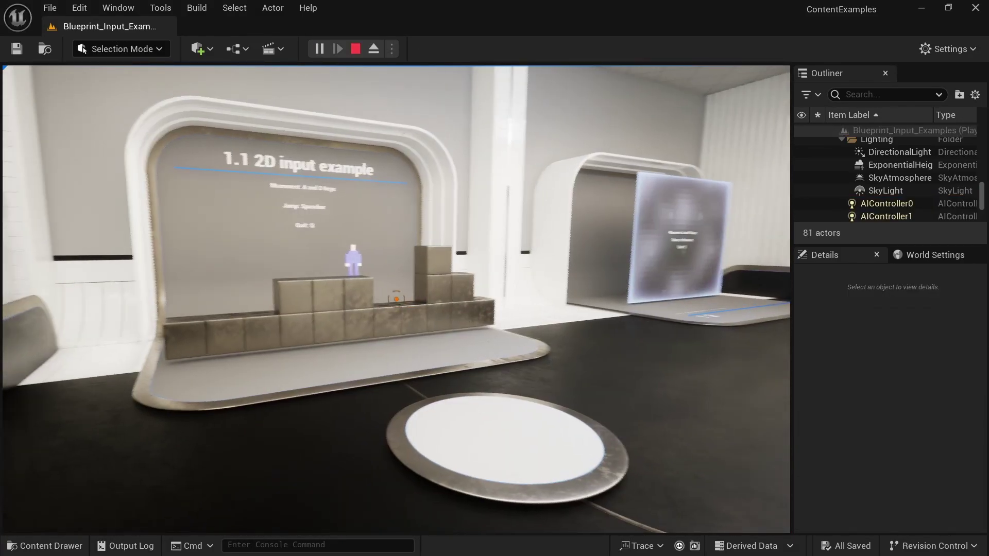
pyautogui.press('a')
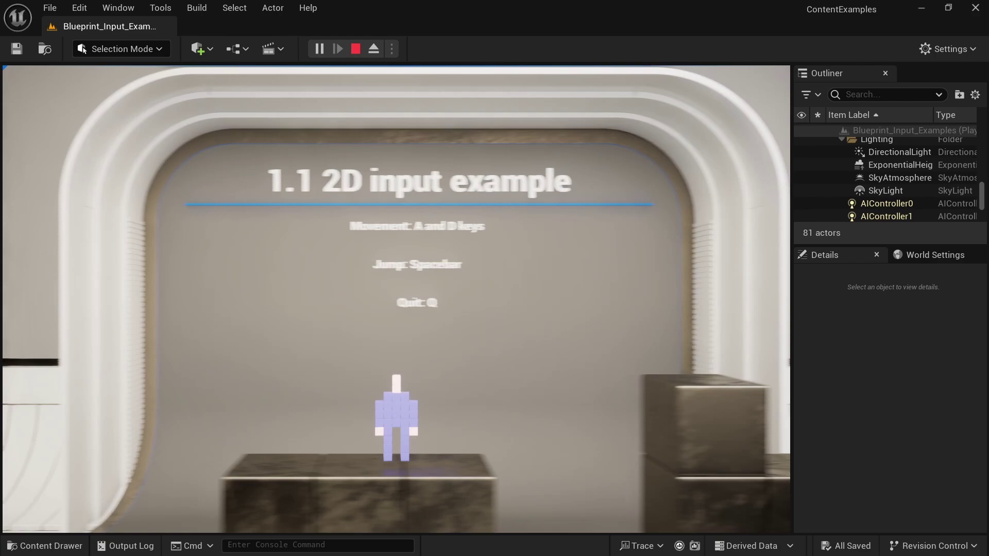
pyautogui.press('d')
pyautogui.press('space')
pyautogui.press('d')
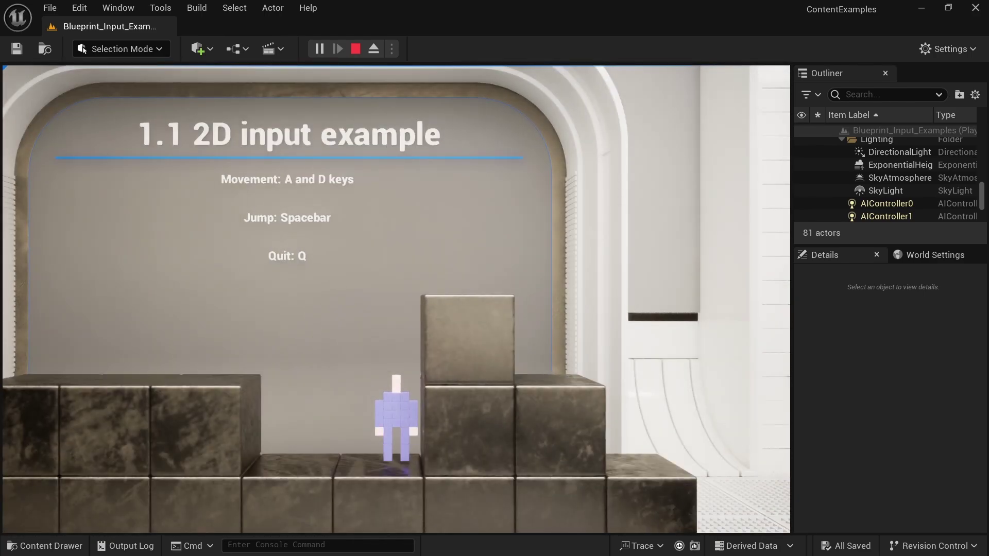
pyautogui.press('a')
pyautogui.press('space')
pyautogui.press('d')
pyautogui.press('space')
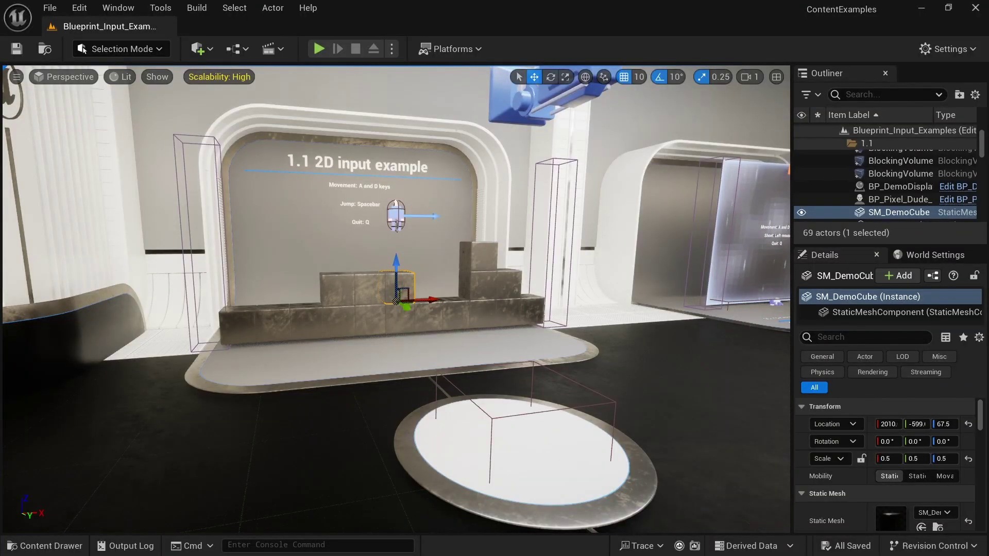
# Open the BP_Pixel_Dude_Character blueprint and inspect the InputAxis MoveRight and Add Movement Input nodes in its Event Graph
pyautogui.click(397, 215)
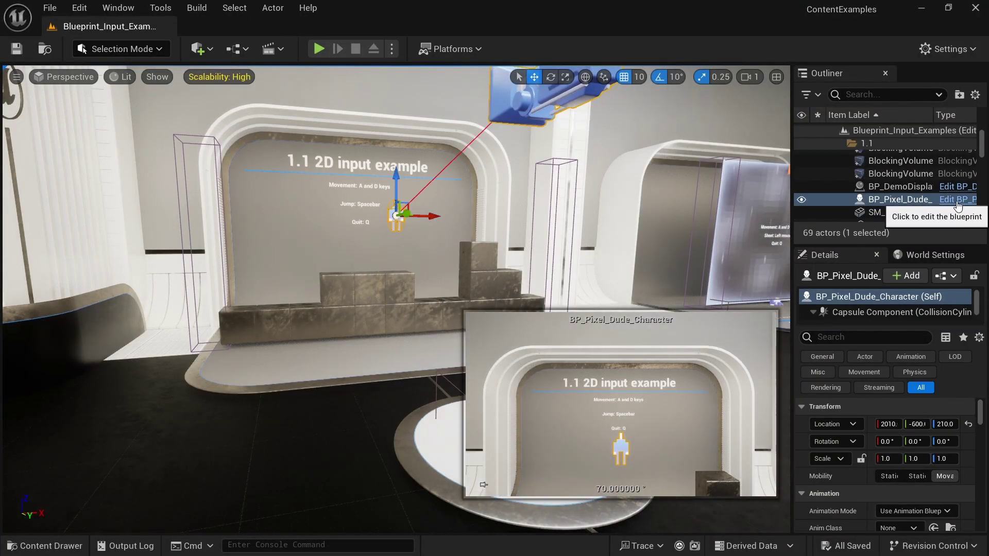
pyautogui.click(957, 200)
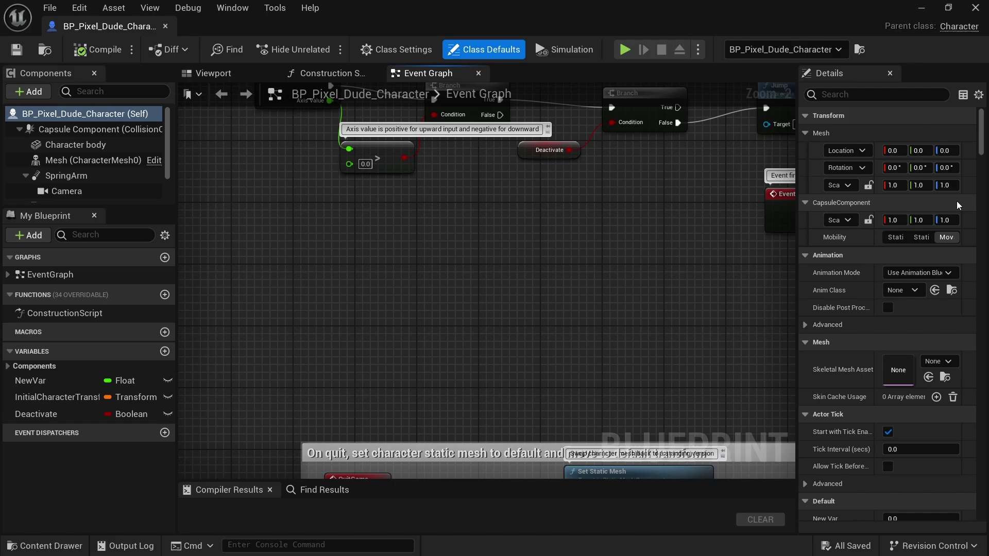
pyautogui.scroll(-2, 490, 267)
pyautogui.moveTo(469, 225); pyautogui.dragTo(504, 258, button='right')
pyautogui.click(449, 138)
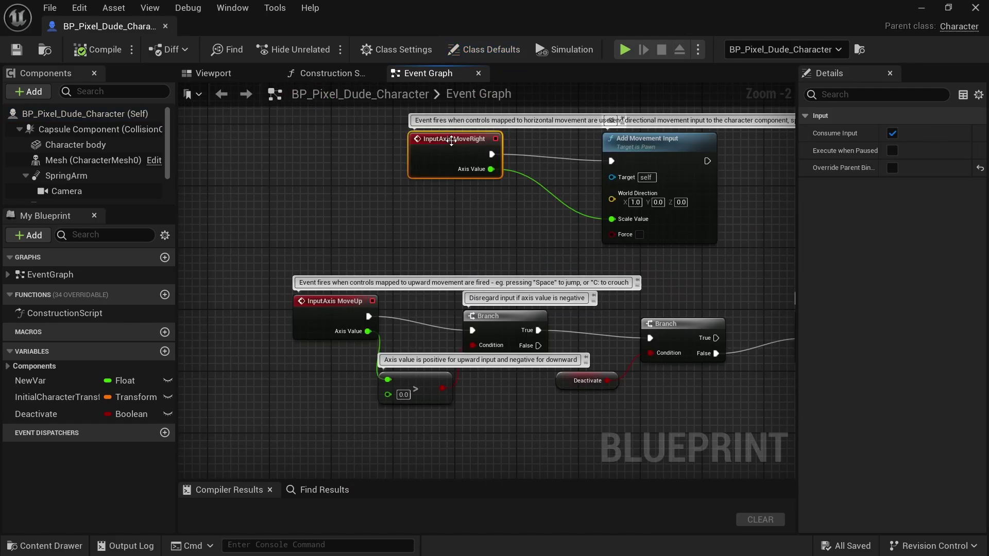
pyautogui.moveTo(485, 205); pyautogui.dragTo(433, 197, button='right')
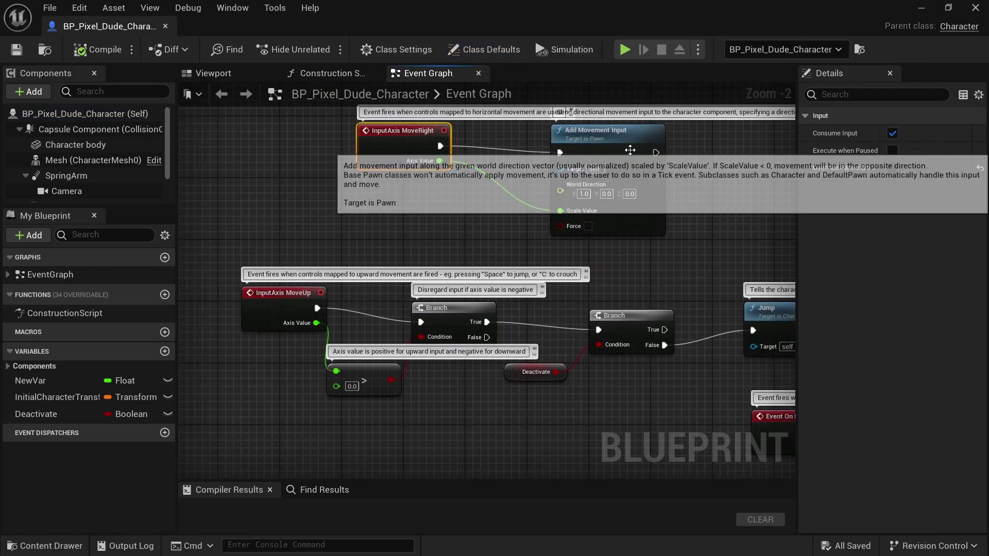
pyautogui.click(638, 172)
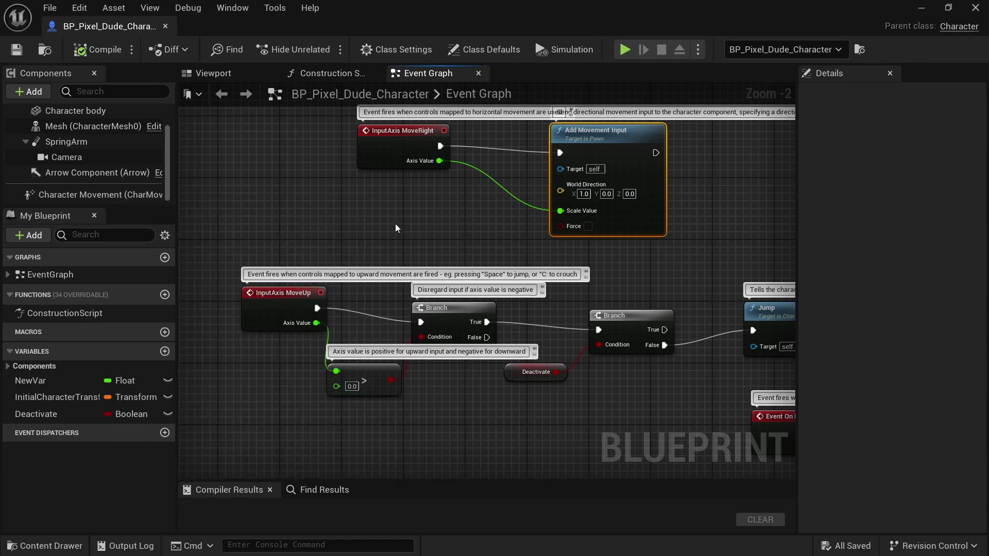
# Examine the jump, landing and quit logic in the pixel character's Event Graph
pyautogui.moveTo(395, 228); pyautogui.dragTo(353, 166, button='right')
pyautogui.scroll(-2, 353, 166)
pyautogui.moveTo(540, 273); pyautogui.dragTo(376, 172, button='right')
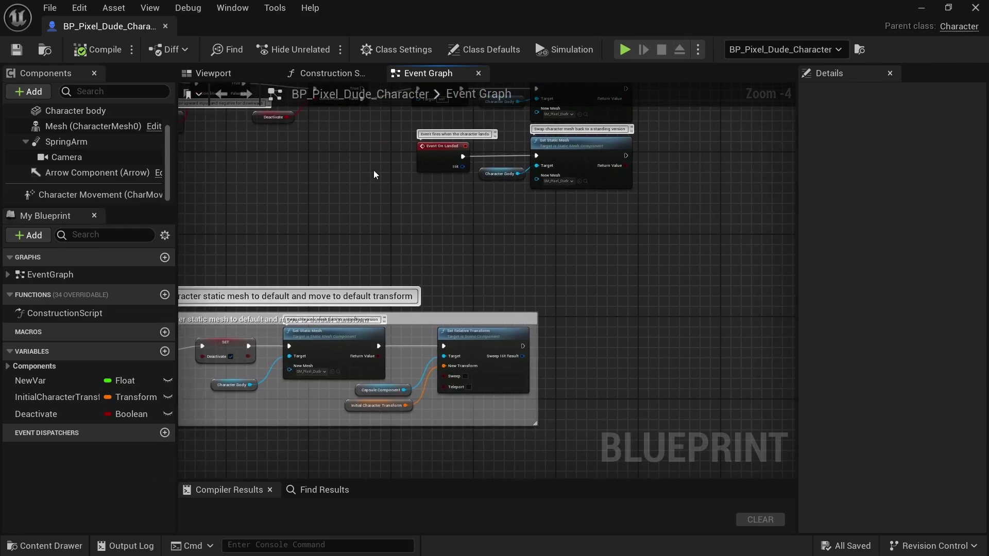
pyautogui.scroll(-1, 376, 173)
pyautogui.moveTo(348, 265); pyautogui.dragTo(316, 390, button='right')
pyautogui.moveTo(418, 299); pyautogui.dragTo(449, 346, button='right')
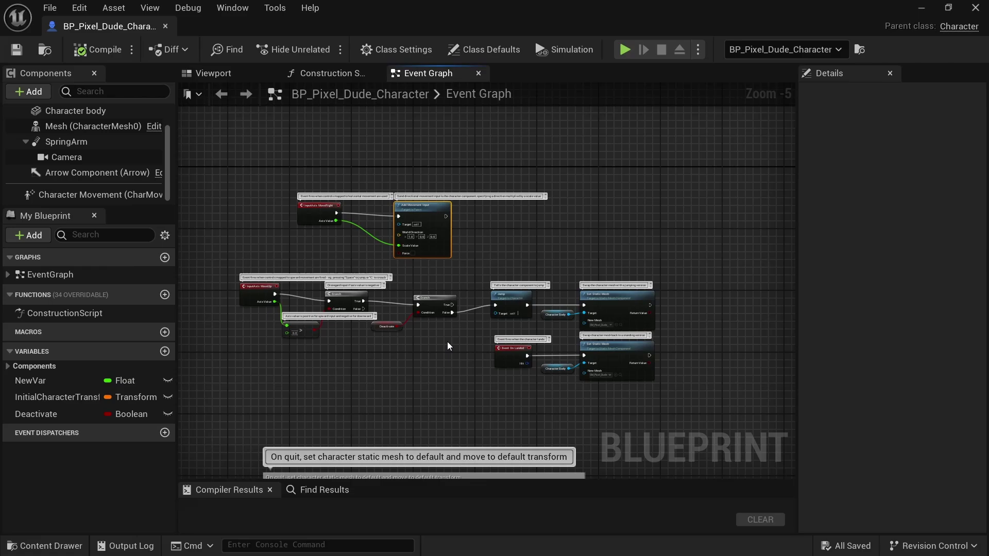
pyautogui.scroll(4, 470, 206)
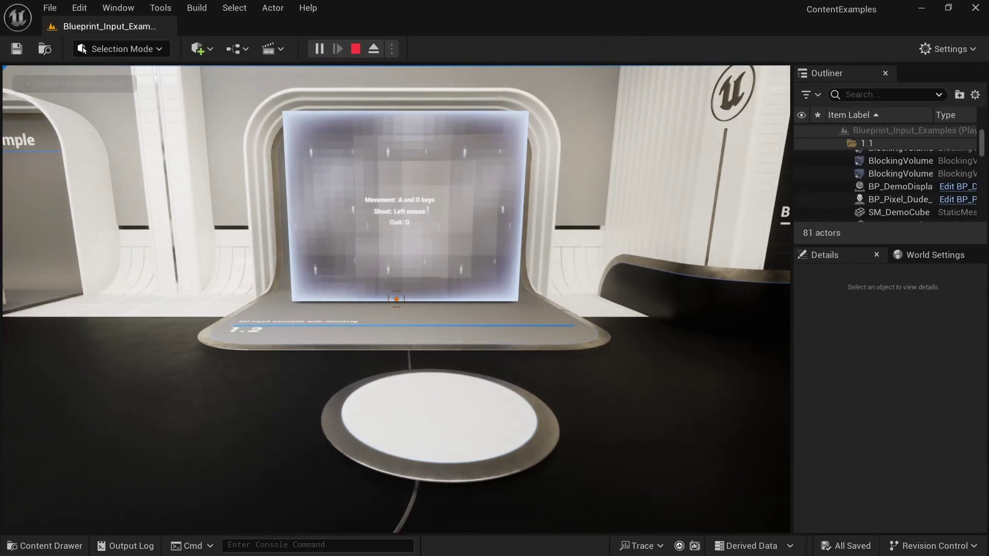
# Test the 1.2 2D shooting example by steering the player ship back and forth among the enemies, and end the play session
pyautogui.press('w')
pyautogui.press('w')
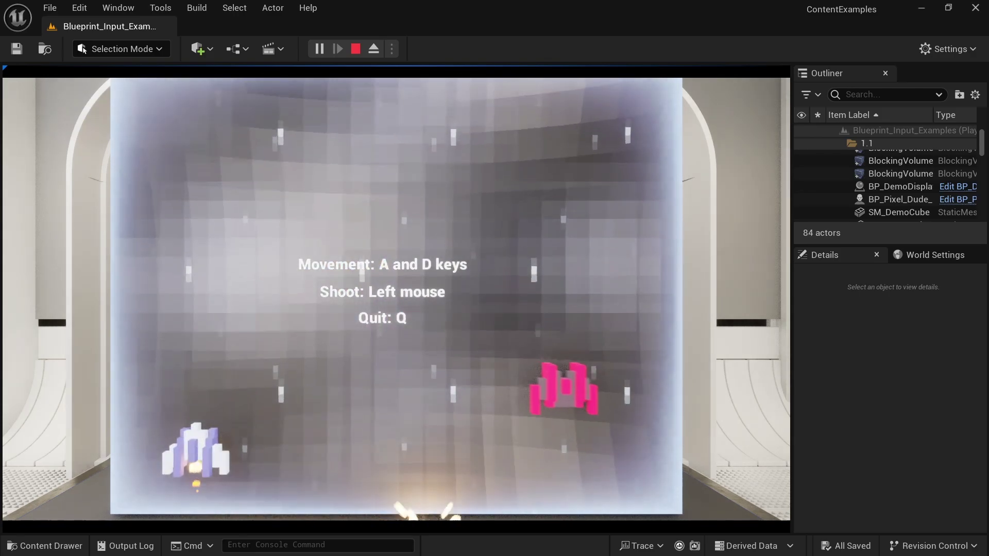
pyautogui.press('d')
pyautogui.press('a')
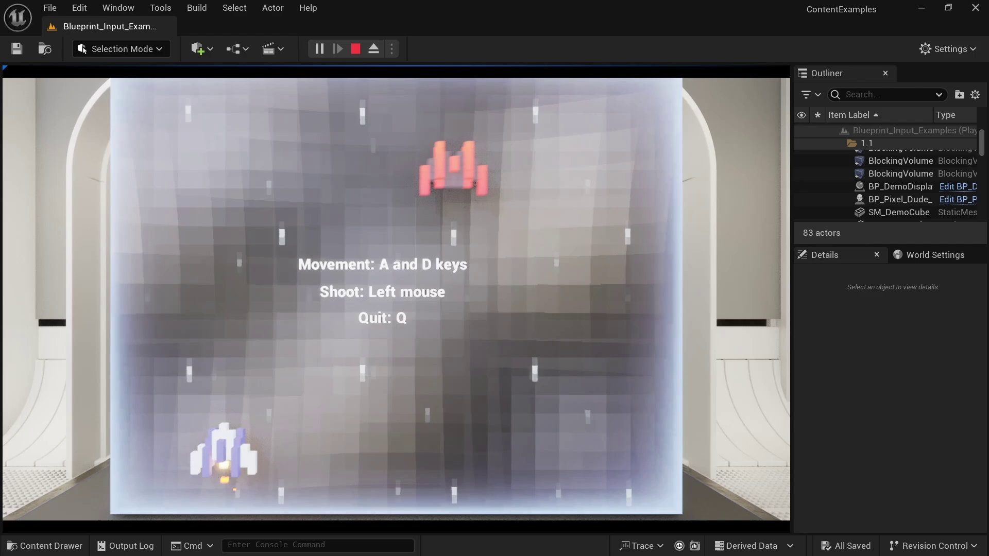
pyautogui.press('d')
pyautogui.press('d')
pyautogui.press('a')
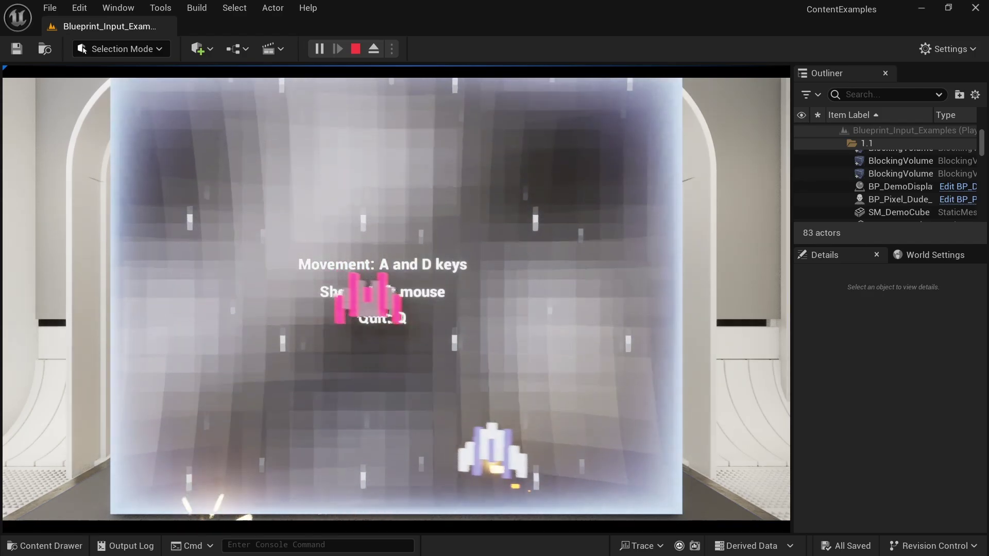
pyautogui.press('a')
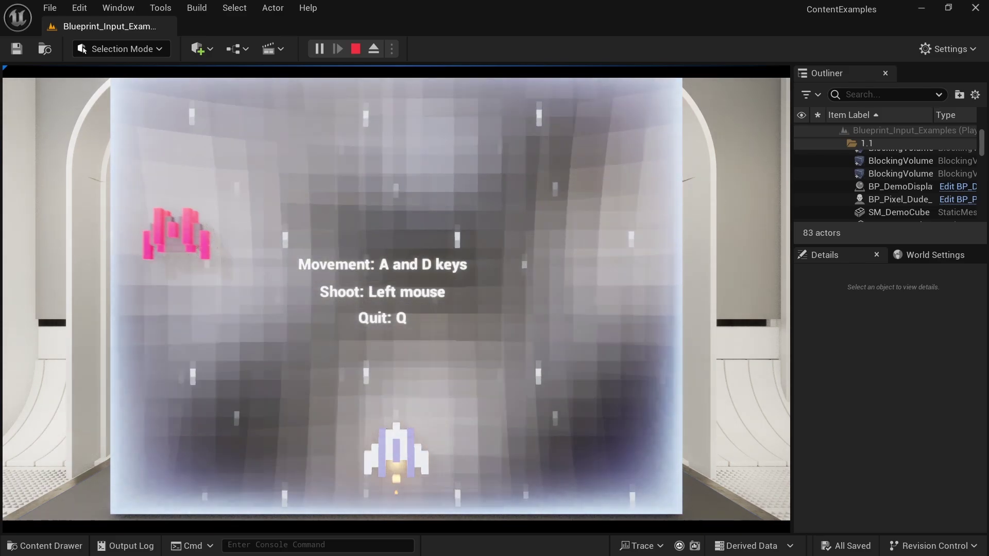
pyautogui.press('d')
pyautogui.press('a')
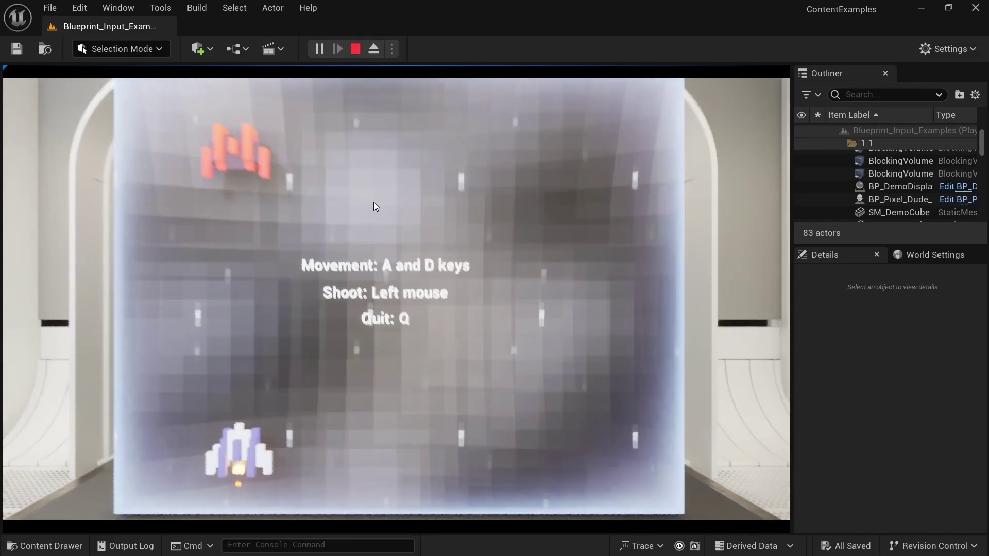
pyautogui.press('Escape')
# Select the game controller actor at the 1.2 display and open its BP_Pixel_Ship_Game_Controller blueprint
pyautogui.press('s')
pyautogui.moveTo(420, 302); pyautogui.dragTo(479, 330, button='right')
pyautogui.click(329, 339)
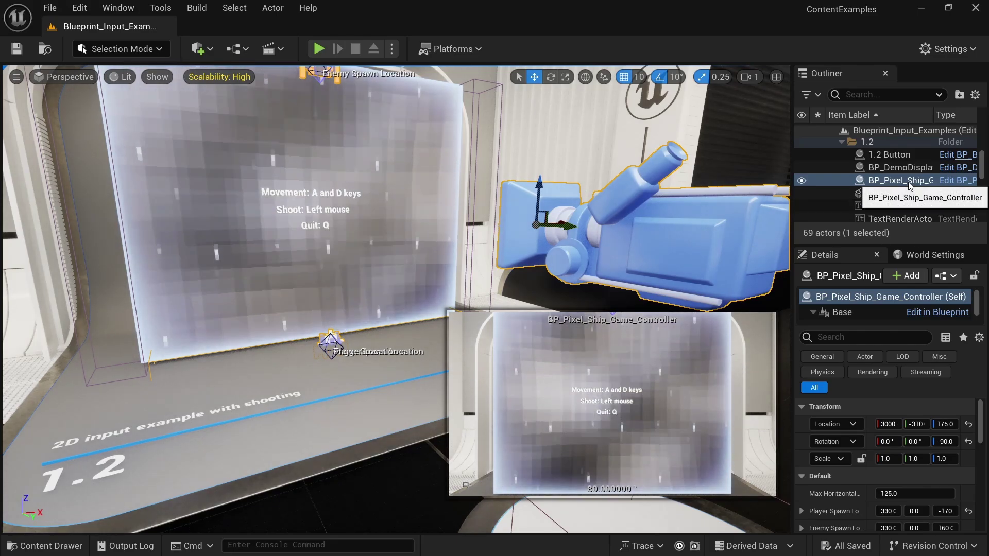
pyautogui.click(957, 180)
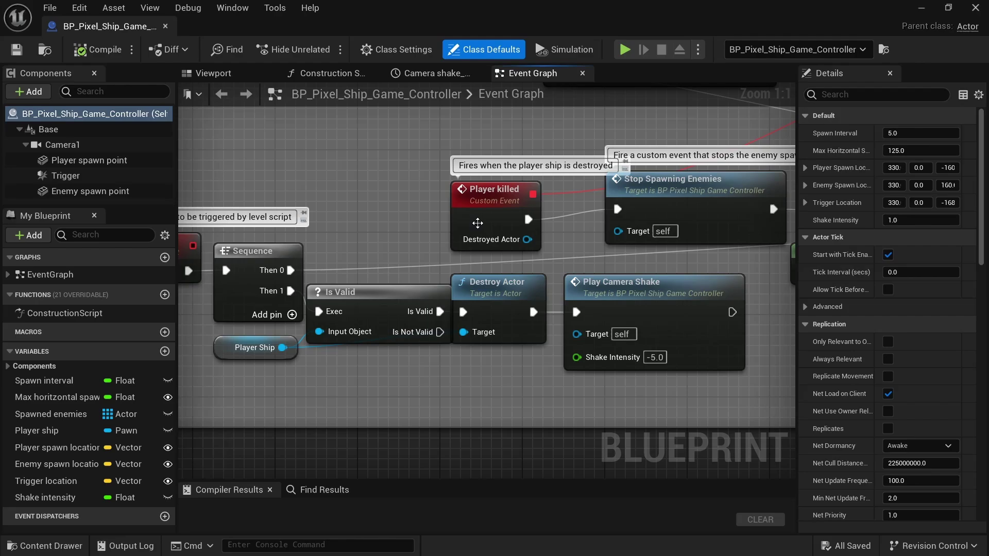
# Examine the game start, player death and enemy spawning sequences in the ship game controller's Event Graph
pyautogui.scroll(-9, 364, 221)
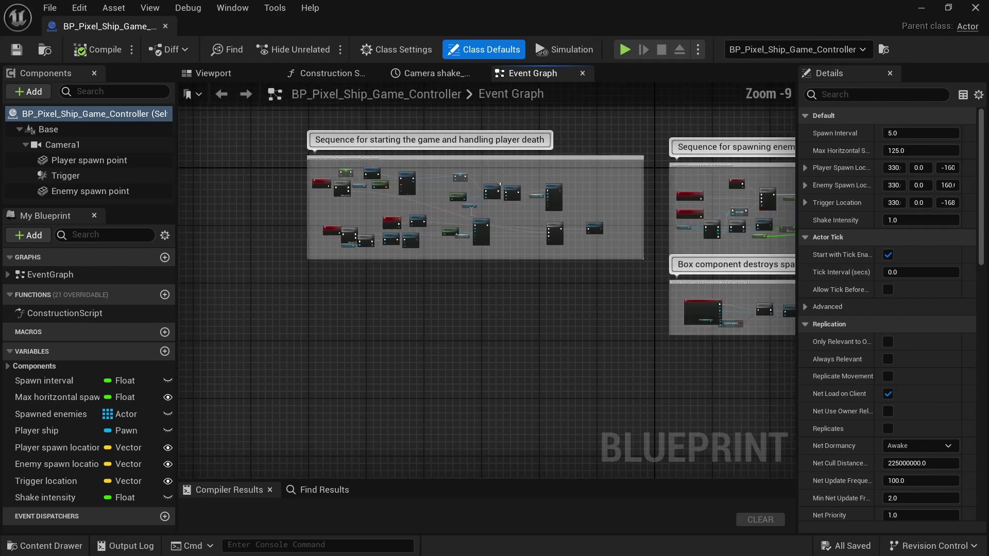
pyautogui.moveTo(369, 225); pyautogui.dragTo(397, 256, button='right')
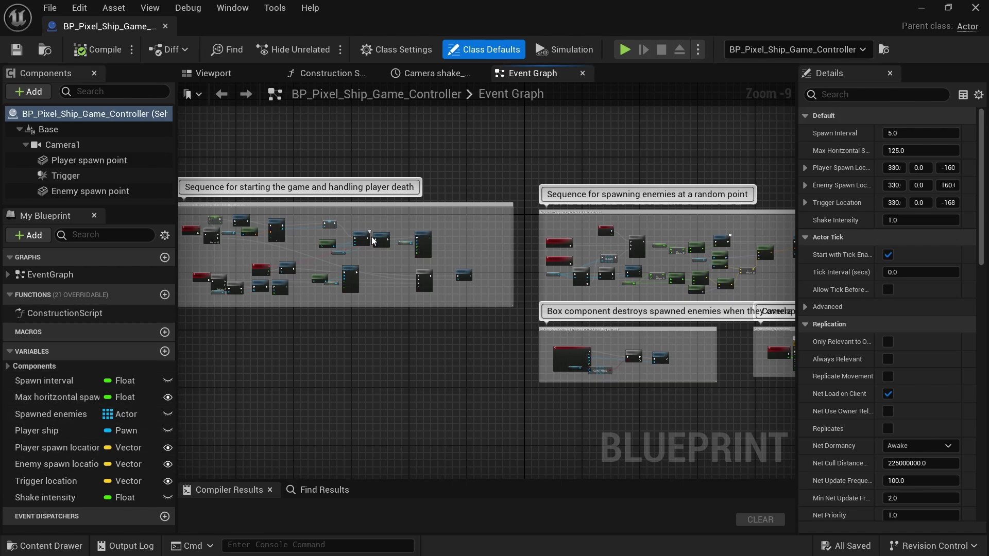
pyautogui.moveTo(382, 242); pyautogui.dragTo(185, 217, button='right')
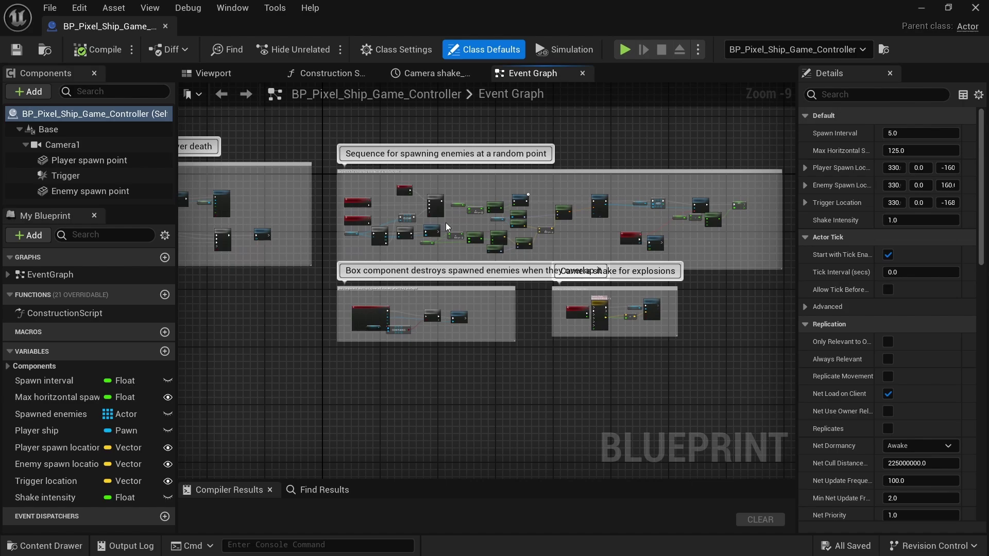
pyautogui.scroll(4, 447, 223)
pyautogui.scroll(2, 352, 210)
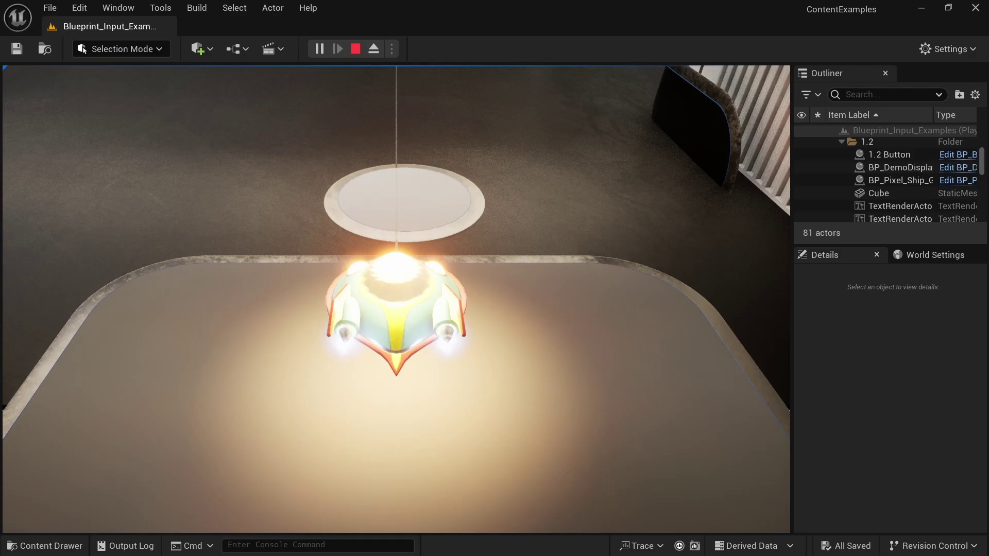
# Fly the UFO of the physics-driven movement example over the cow field with speed boosts, and end the play session
pyautogui.press('w')
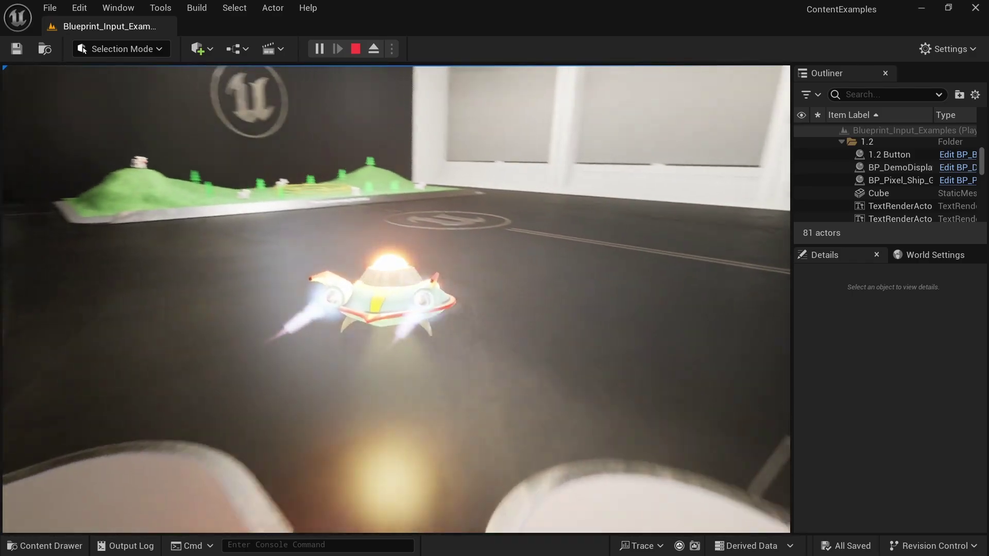
pyautogui.press('w')
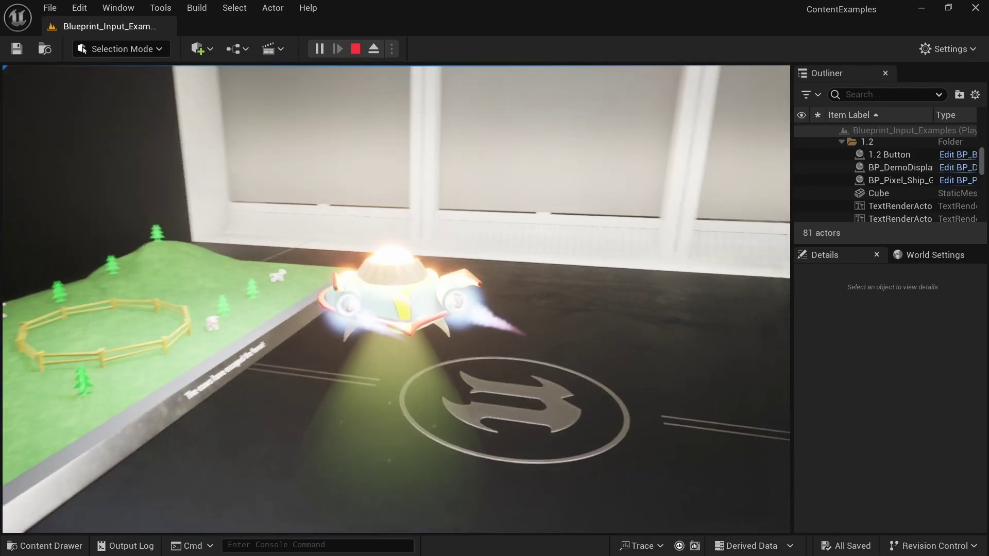
pyautogui.press('w')
pyautogui.press('shift')
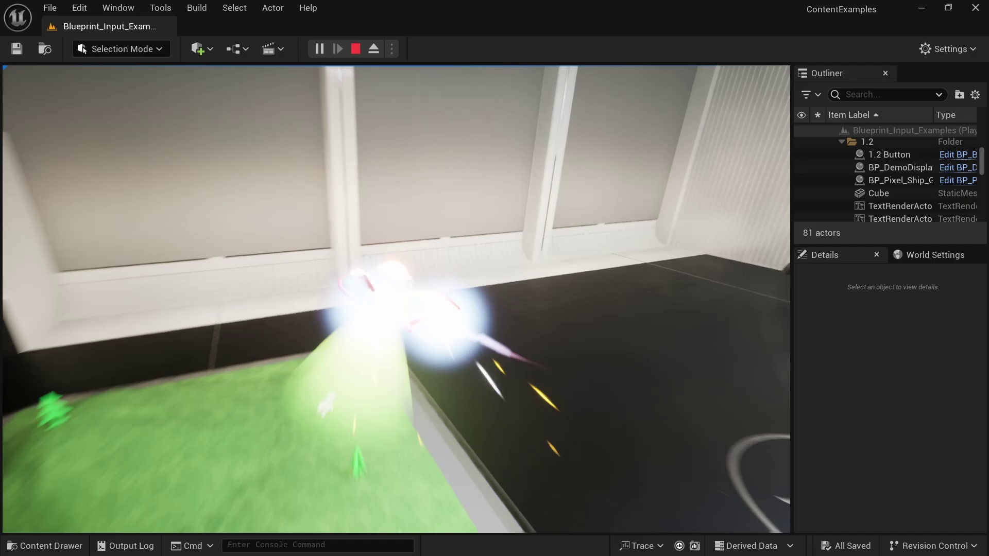
pyautogui.press('s')
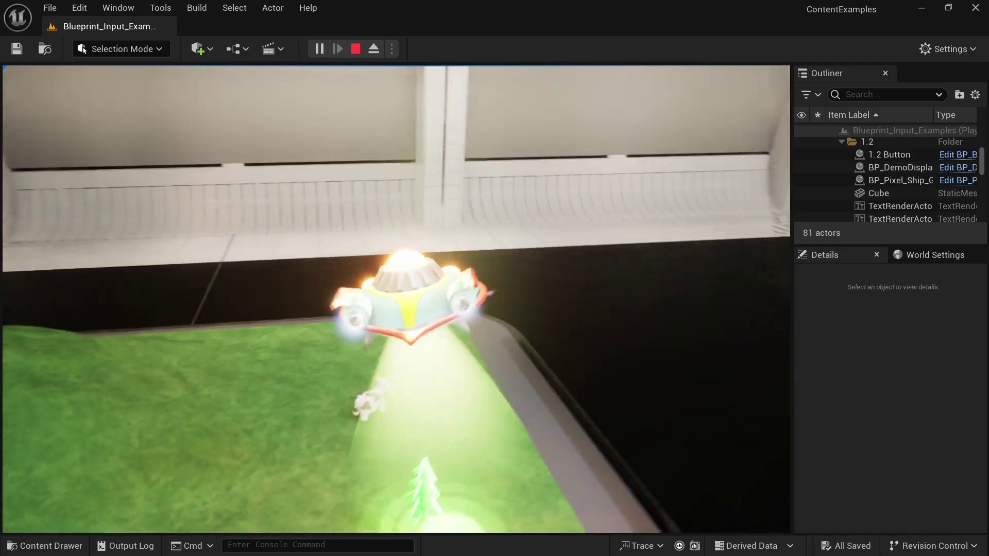
pyautogui.press('a')
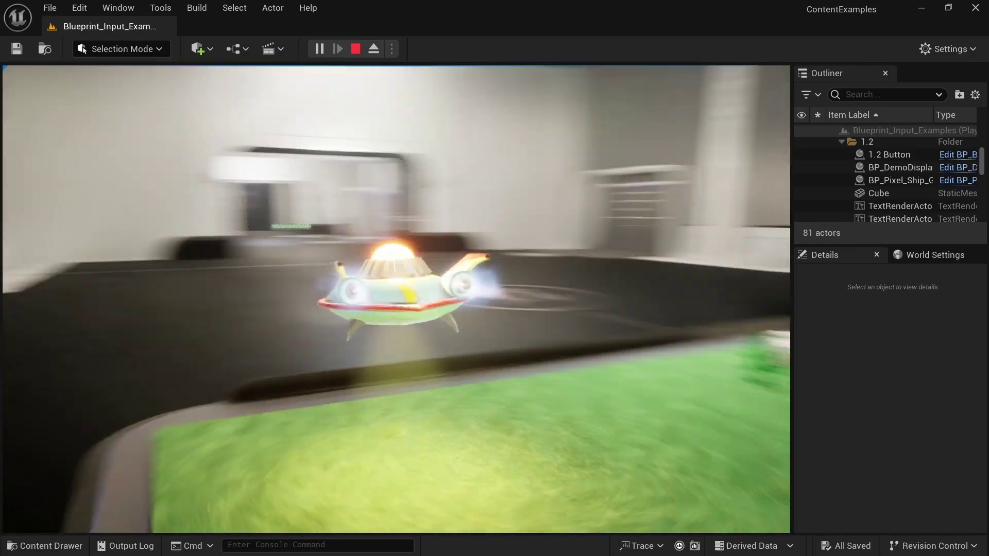
pyautogui.press('w')
pyautogui.press('shift')
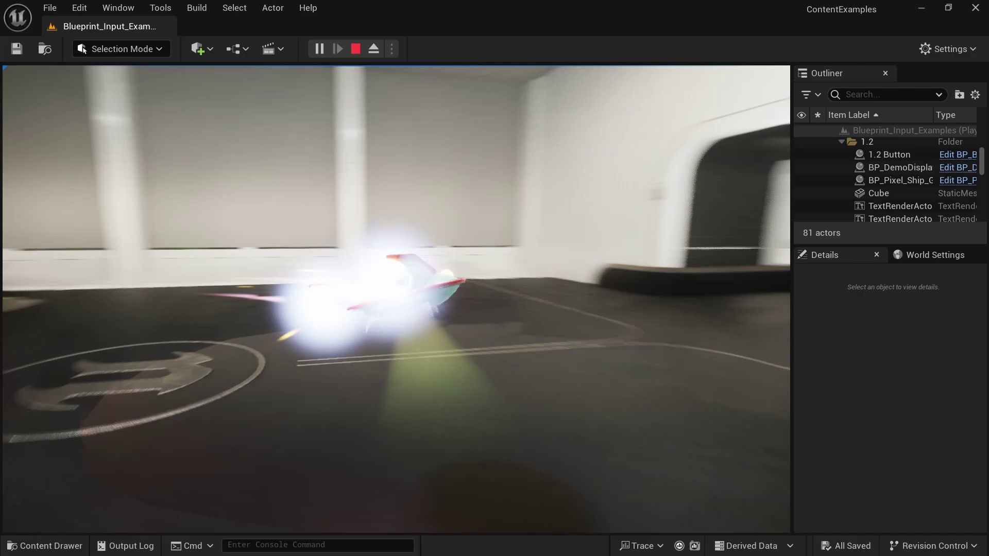
pyautogui.press('Escape')
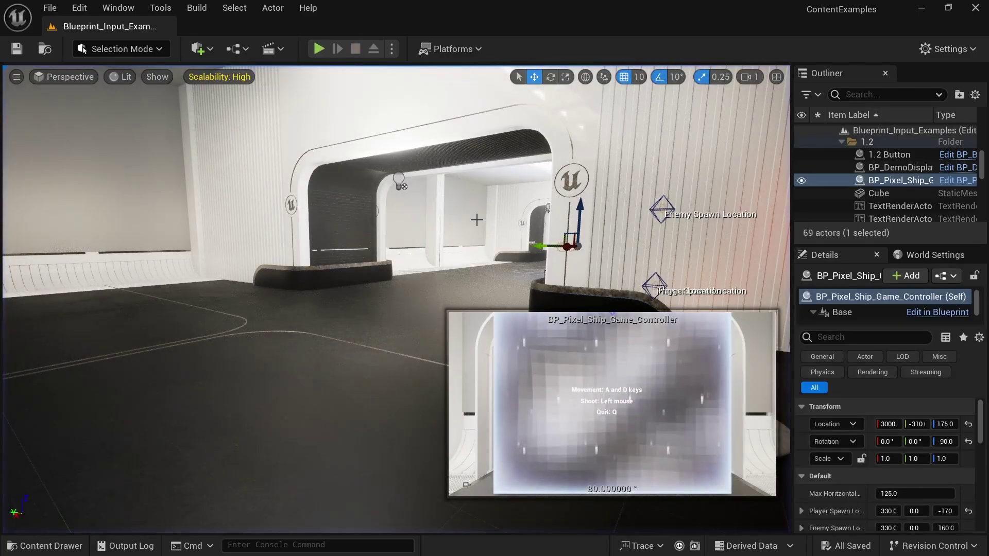
pyautogui.moveTo(445, 232); pyautogui.dragTo(628, 257, button='right')
pyautogui.press('w')
pyautogui.moveTo(381, 233)
pyautogui.mouseDown(button='right')
pyautogui.moveTo(361, 233)
pyautogui.moveTo(391, 233)
pyautogui.mouseUp(button='right')
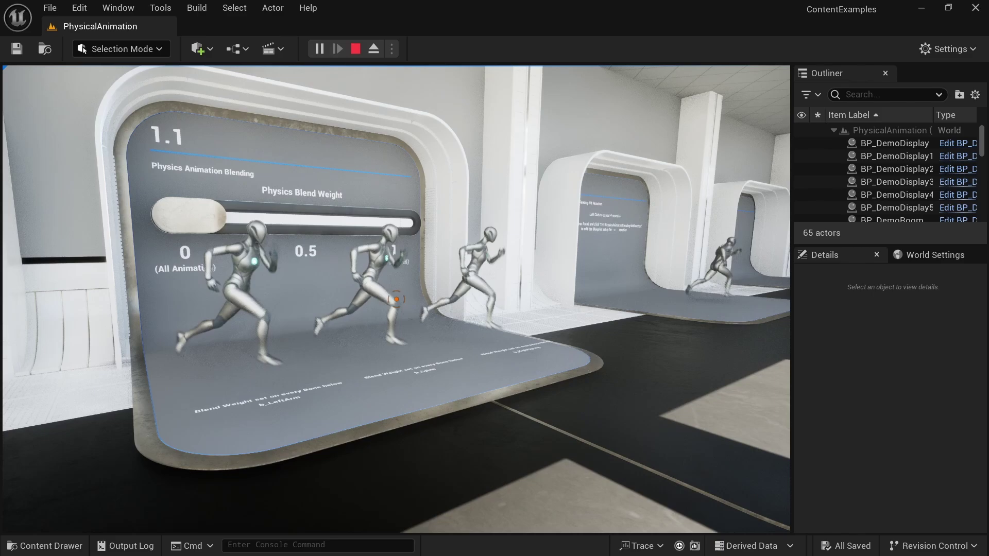
# Move around the 1.1 Physics Animation Blending display and vary the Physics Blend Weight slider to compare the running mannequins
pyautogui.press('s')
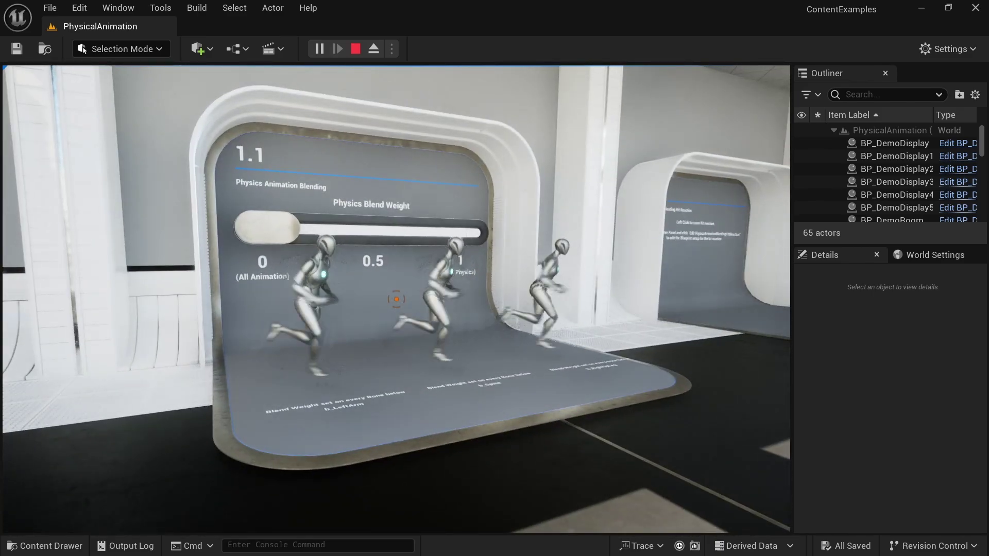
pyautogui.press('d')
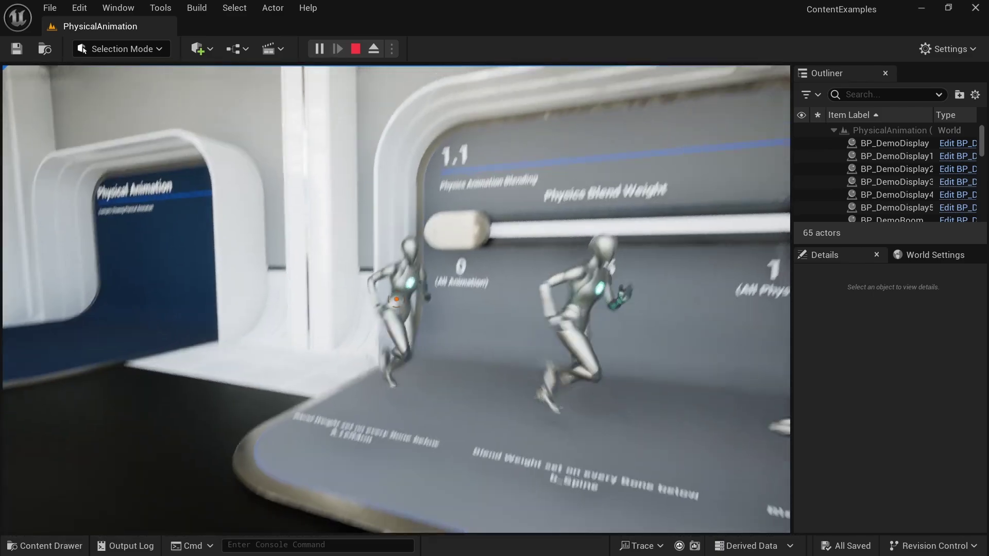
pyautogui.press('d')
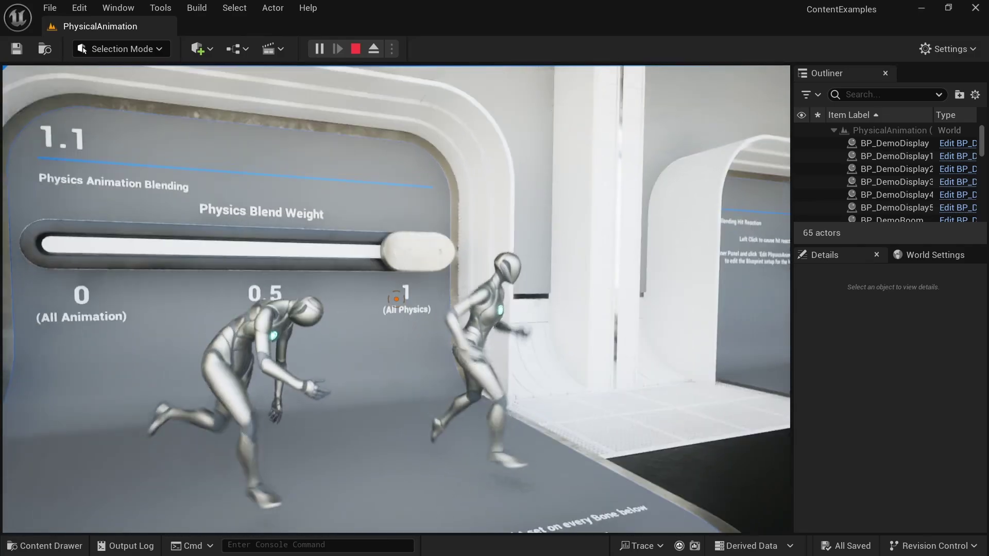
pyautogui.moveTo(396, 299)
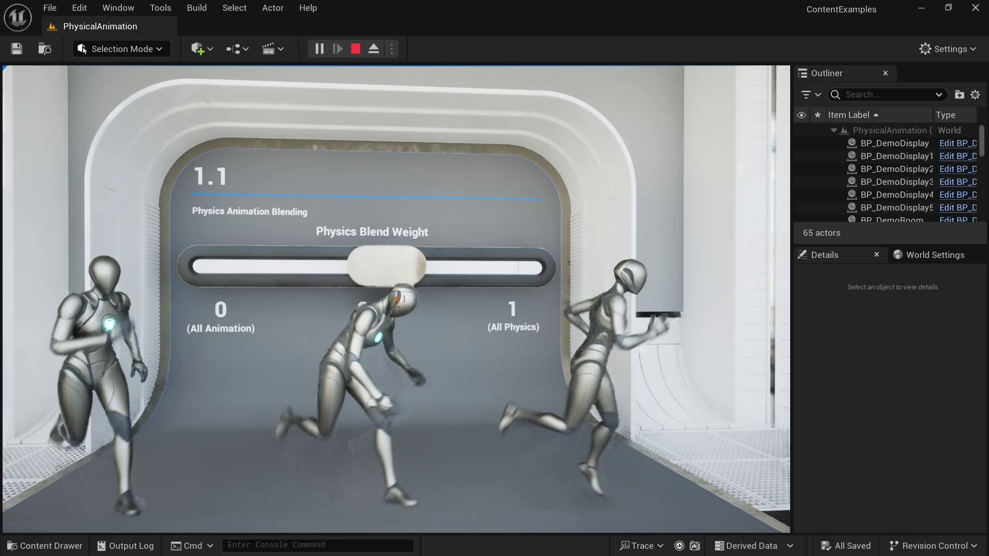
pyautogui.moveTo(396, 299); pyautogui.dragTo(380, 261)
pyautogui.moveTo(396, 298)
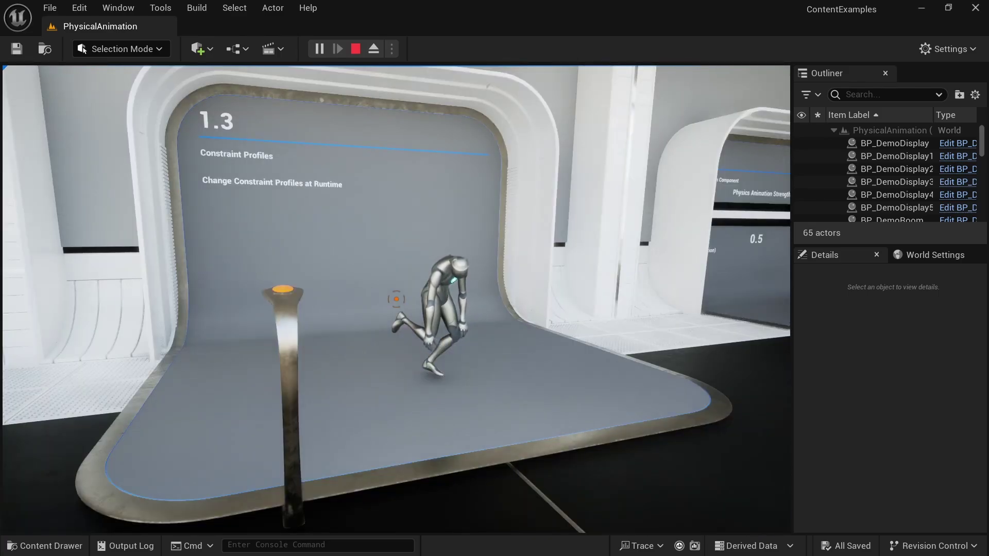
# Toggle the mannequin's constraint profile at the 1.3 Constraint Profiles display by repeatedly approaching and backing away from the trigger post
pyautogui.press('w')
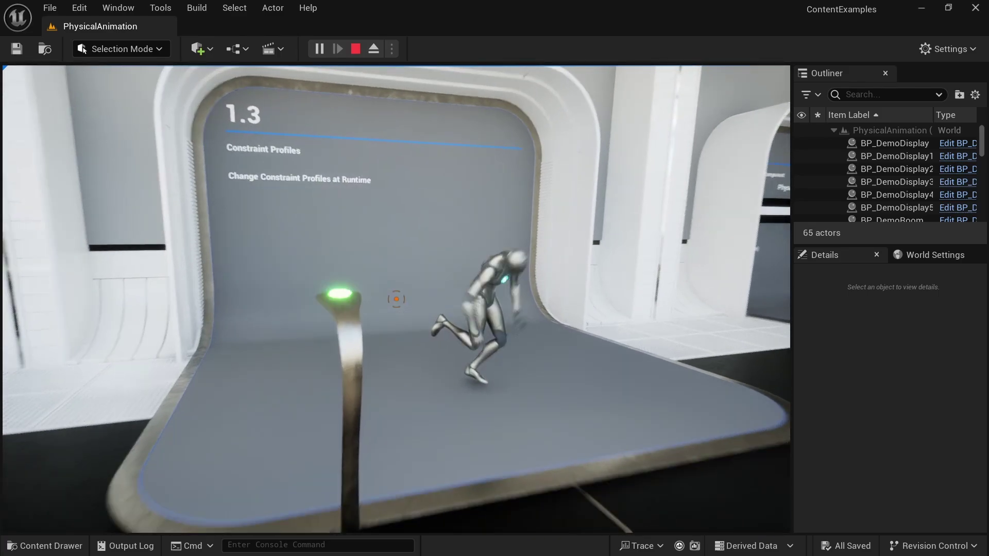
pyautogui.press('s')
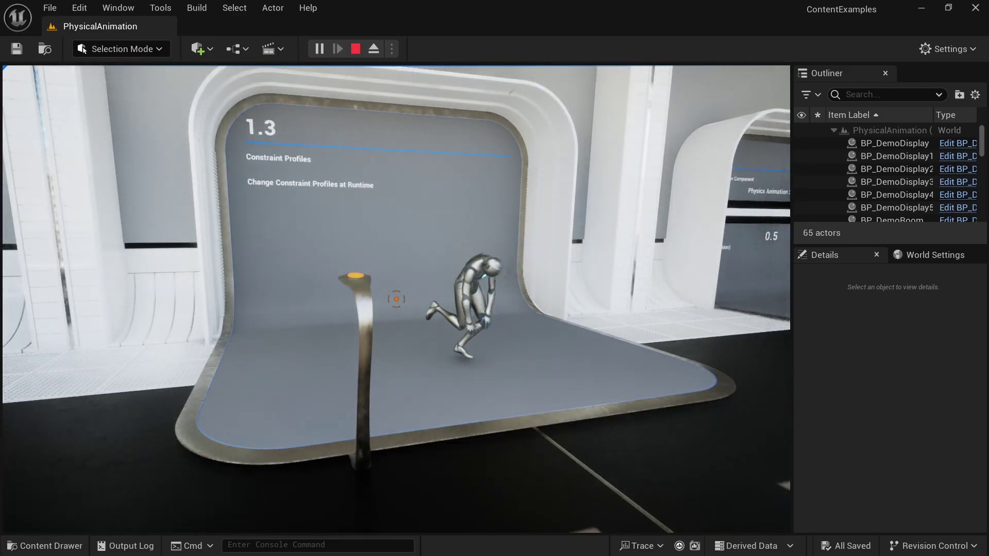
pyautogui.press('w')
pyautogui.press('s')
pyautogui.press('w')
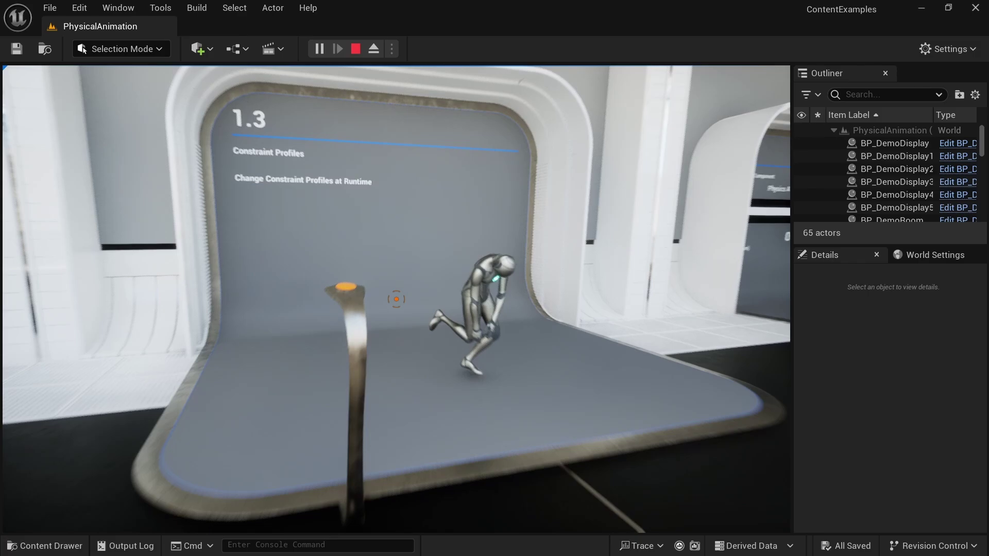
pyautogui.press('s')
pyautogui.press('s')
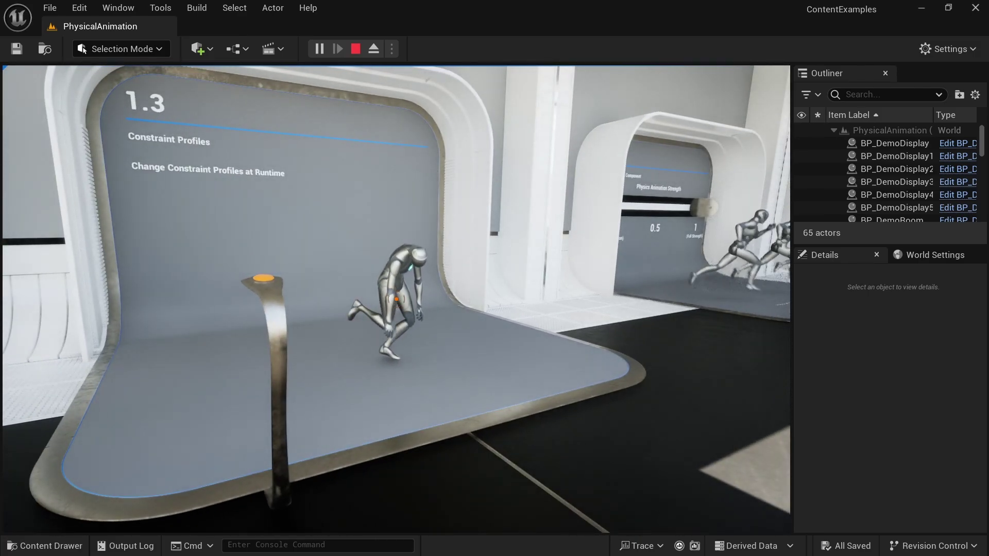
pyautogui.press('d')
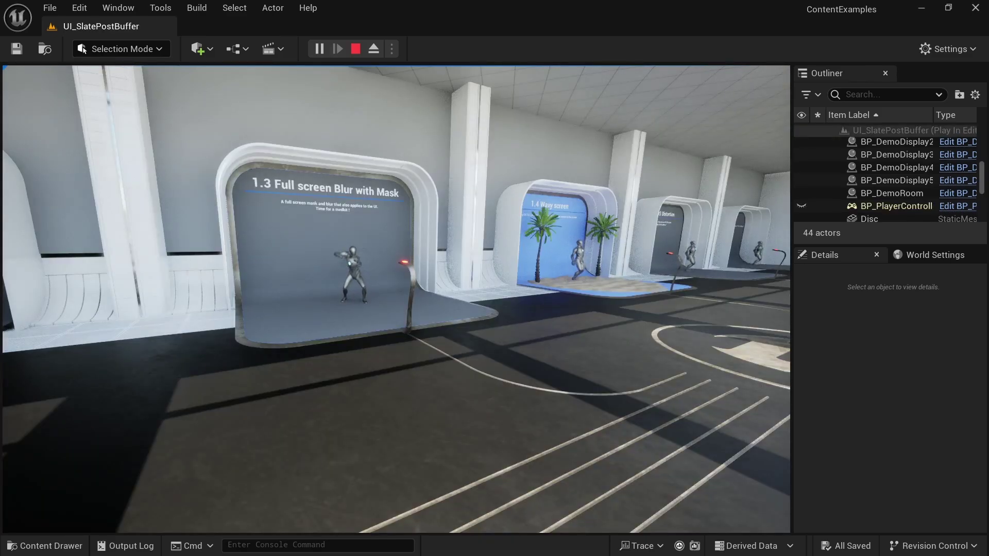
# Walk to the 1.3 Full screen Blur with Mask display, trigger its effect and exit it
pyautogui.press('w')
pyautogui.press('d')
pyautogui.press('w')
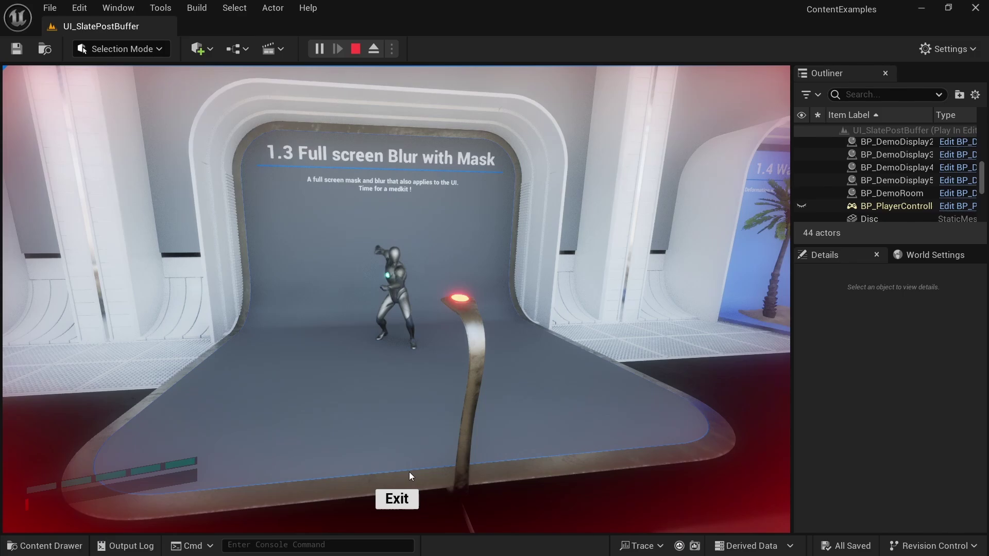
pyautogui.click(403, 498)
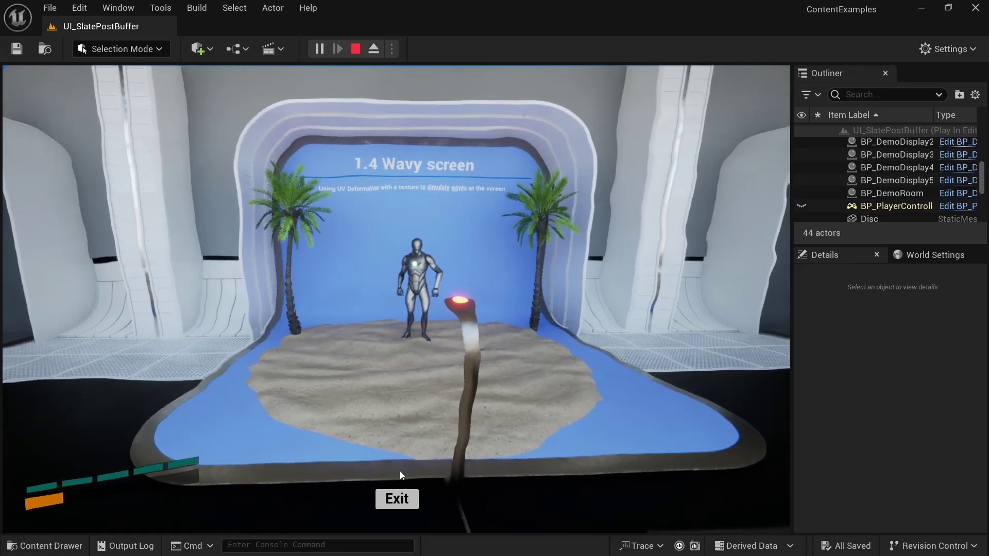
# Exit the 1.4 Wavy screen effect, and trigger and exit the effect at the 1.5 VHS Distortion display
pyautogui.click(398, 498)
pyautogui.press('w')
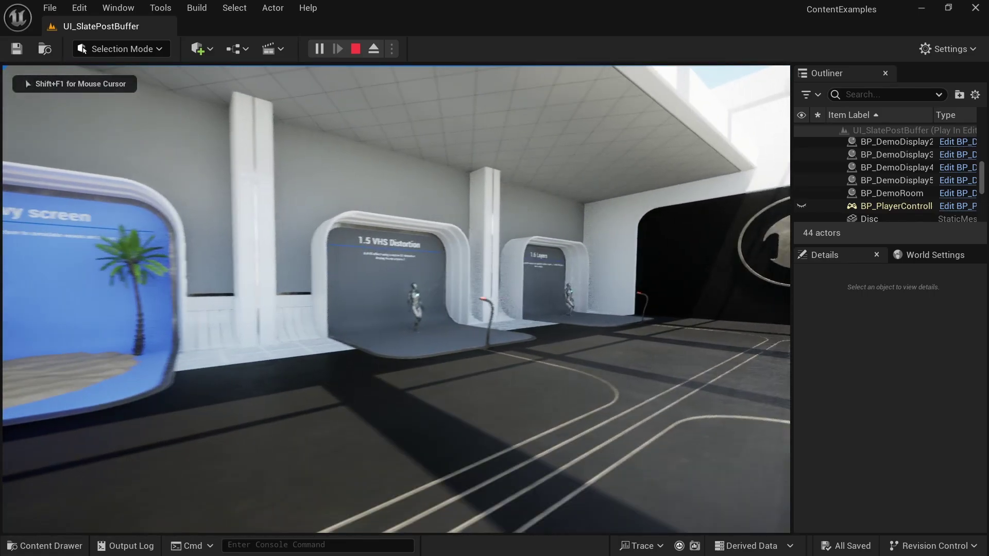
pyautogui.press('w')
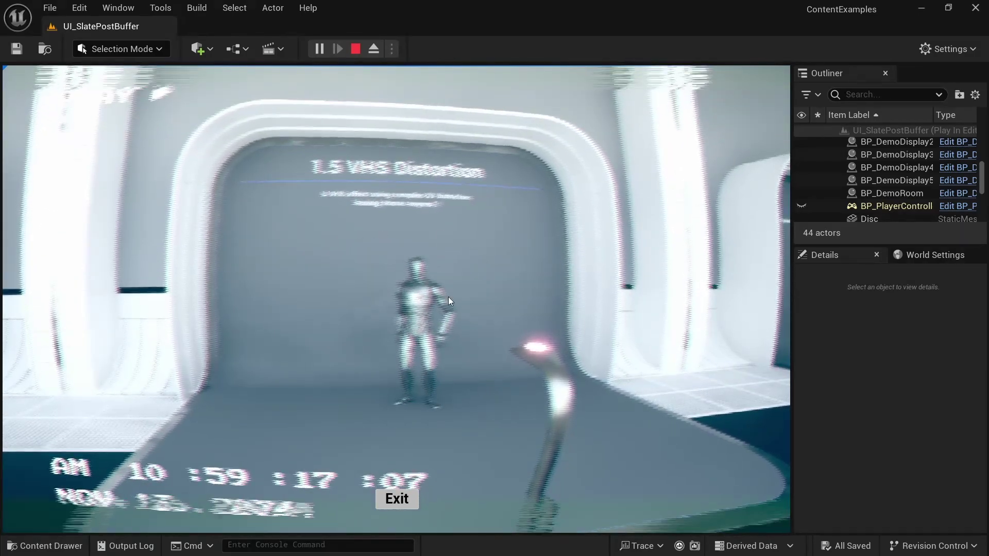
pyautogui.click(415, 502)
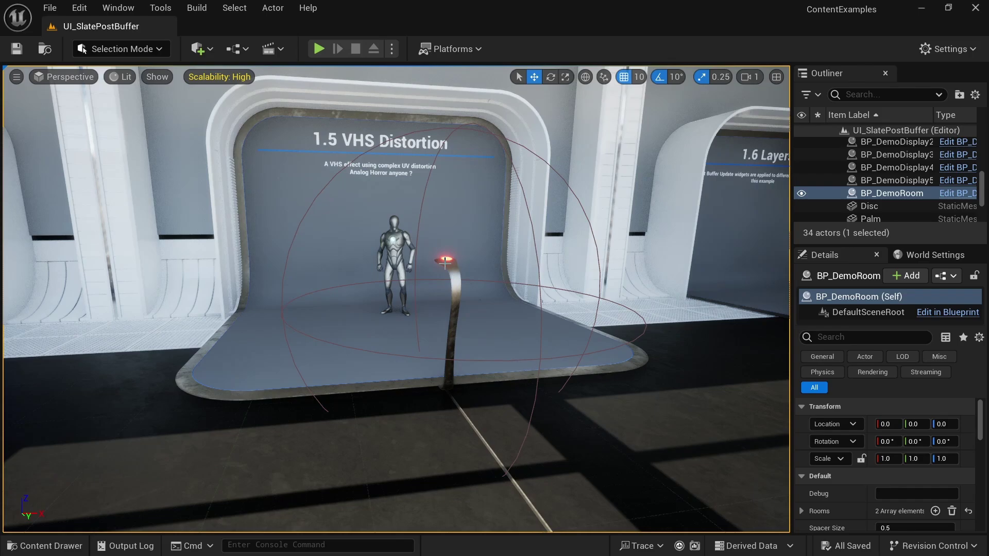
# Select the trigger actor at the 1.5 VHS Distortion display and locate its Widget_VHS_Effect class among the project assets
pyautogui.click(445, 263)
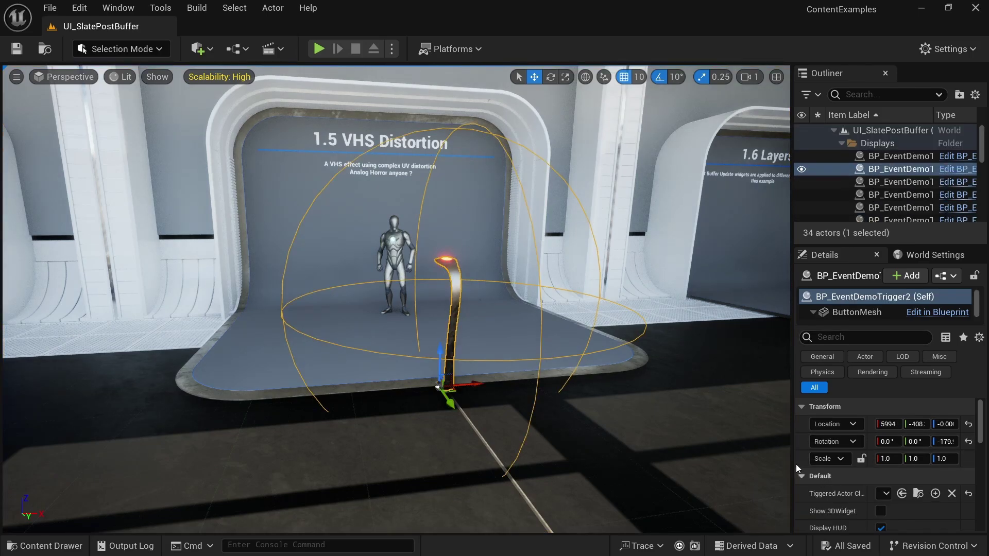
pyautogui.moveTo(792, 455); pyautogui.dragTo(726, 454)
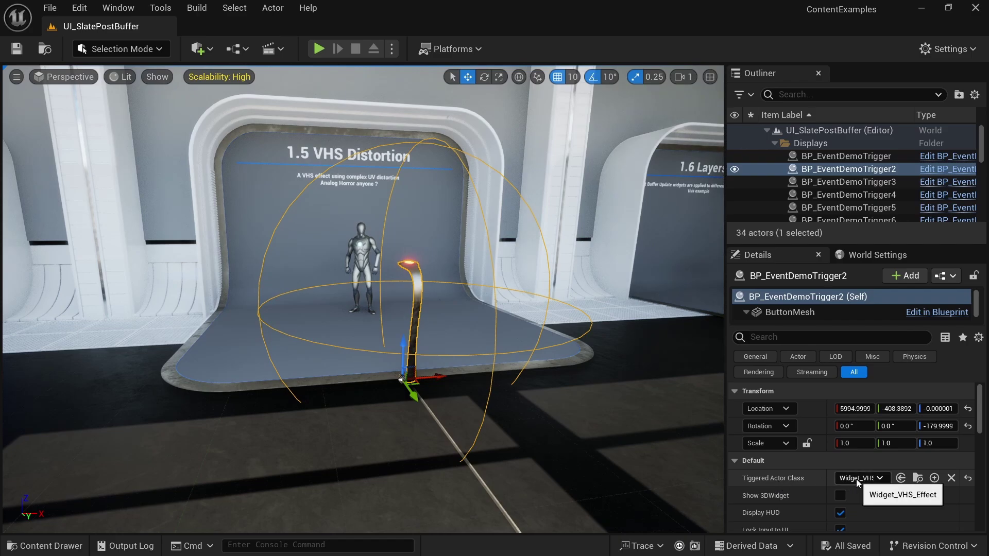
pyautogui.click(915, 480)
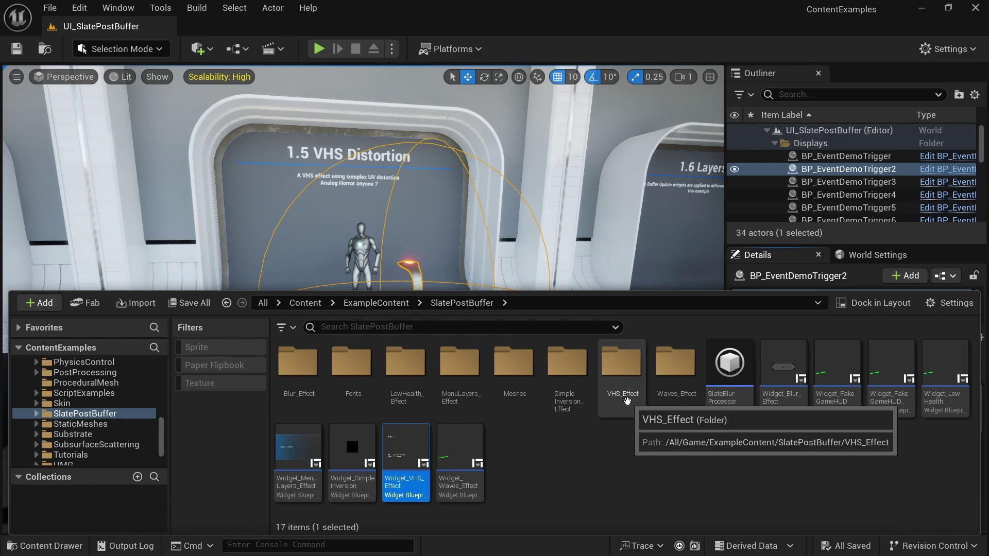
# Open the M_VHSEffect material from the VHS_Effect folder, examine its node graph, and close it
pyautogui.doubleClick(623, 376)
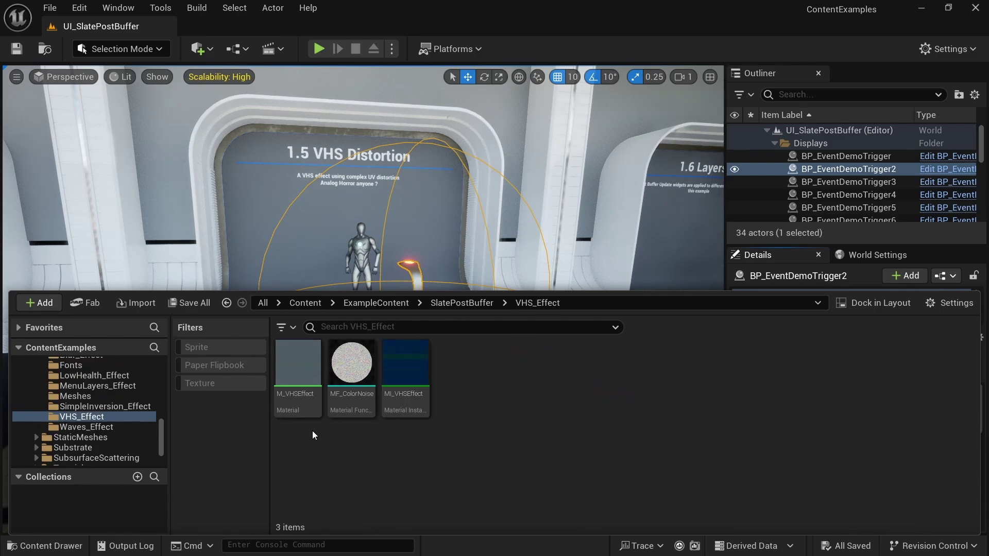
pyautogui.doubleClick(308, 397)
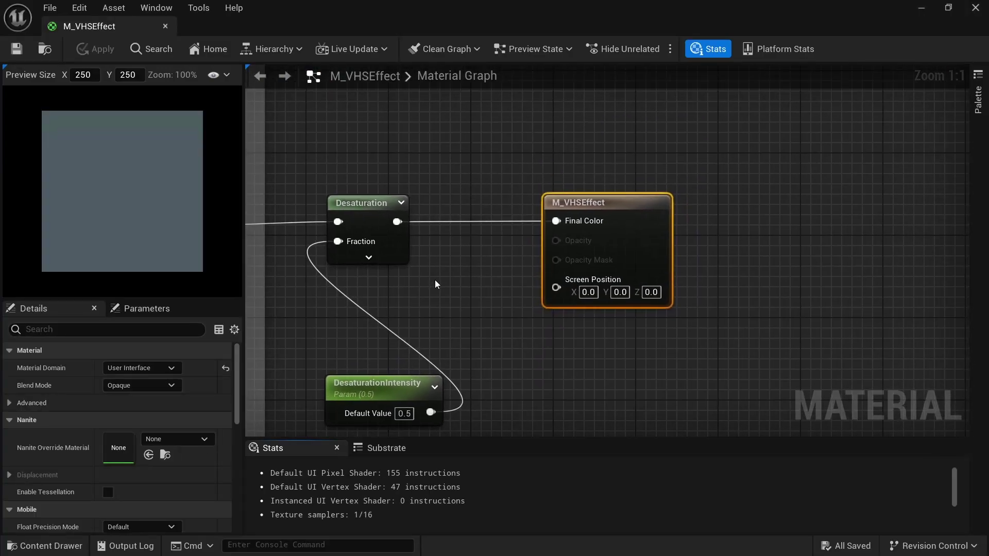
pyautogui.scroll(-8, 437, 283)
pyautogui.moveTo(431, 303); pyautogui.dragTo(799, 281, button='right')
pyautogui.scroll(-2, 514, 231)
pyautogui.moveTo(515, 231); pyautogui.dragTo(606, 268, button='right')
pyautogui.moveTo(321, 153); pyautogui.dragTo(515, 186, button='right')
pyautogui.scroll(2, 518, 188)
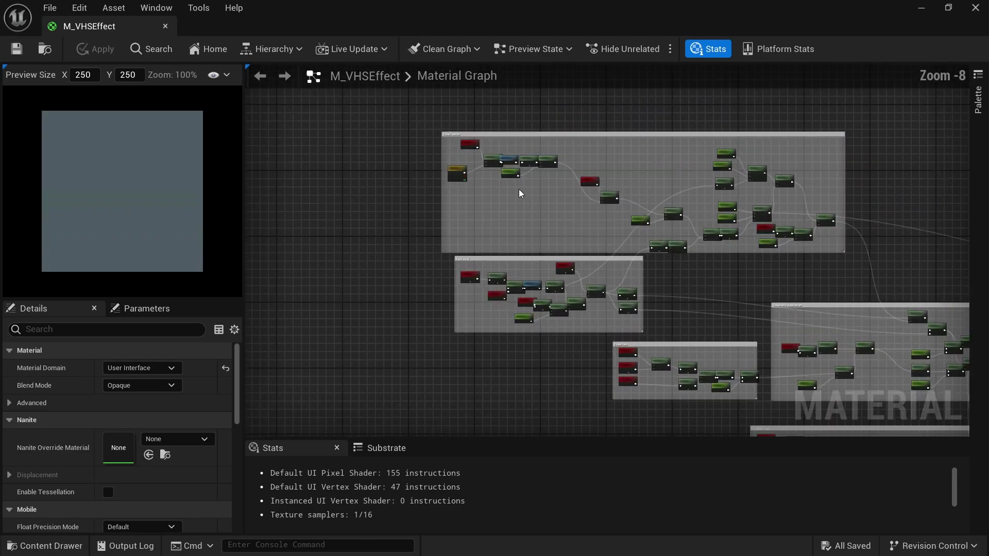
pyautogui.click(166, 26)
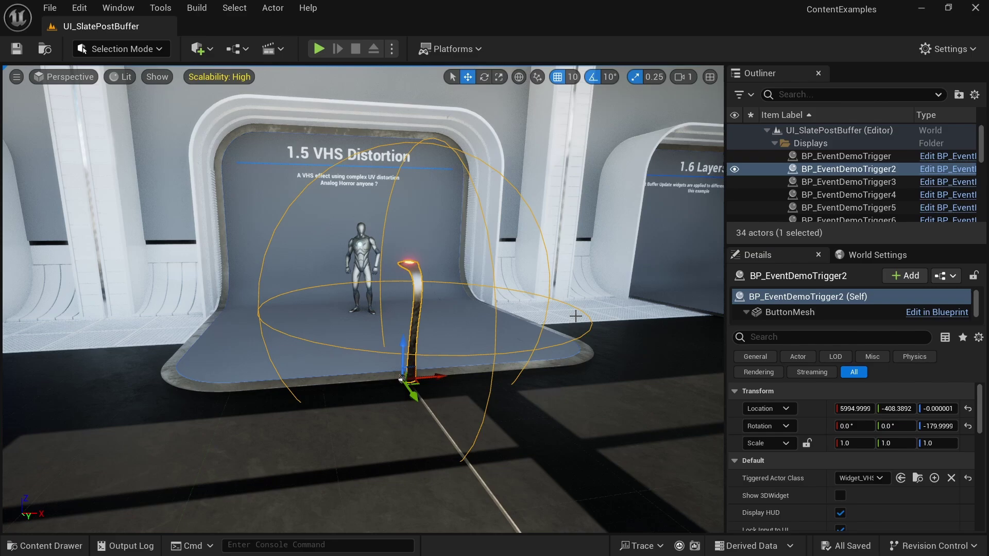
# Return to the SlatePostBuffer folder and start migrating the Widget_VHS_Effect asset
pyautogui.hotkey('ctrl', 'space')
pyautogui.click(477, 309)
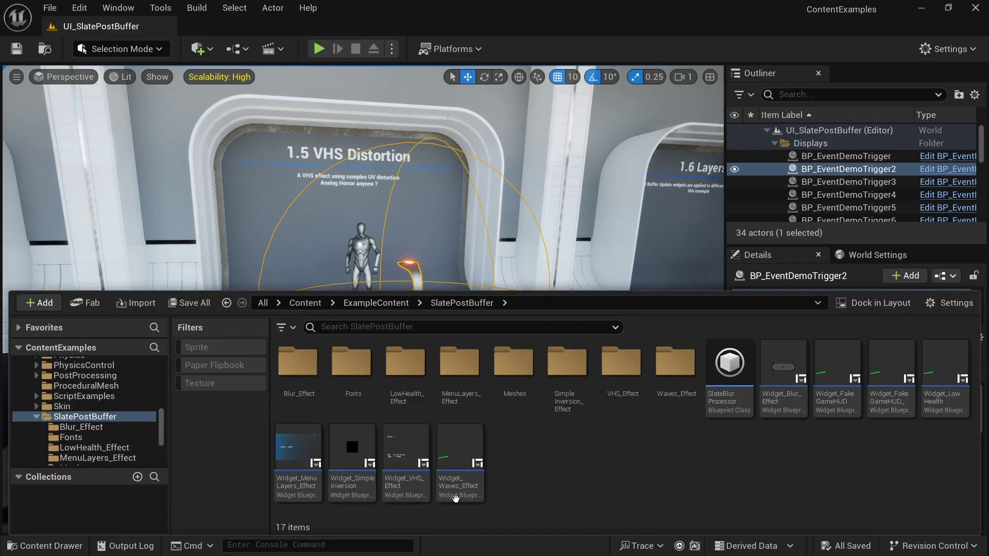
pyautogui.rightClick(407, 486)
pyautogui.moveTo(524, 286)
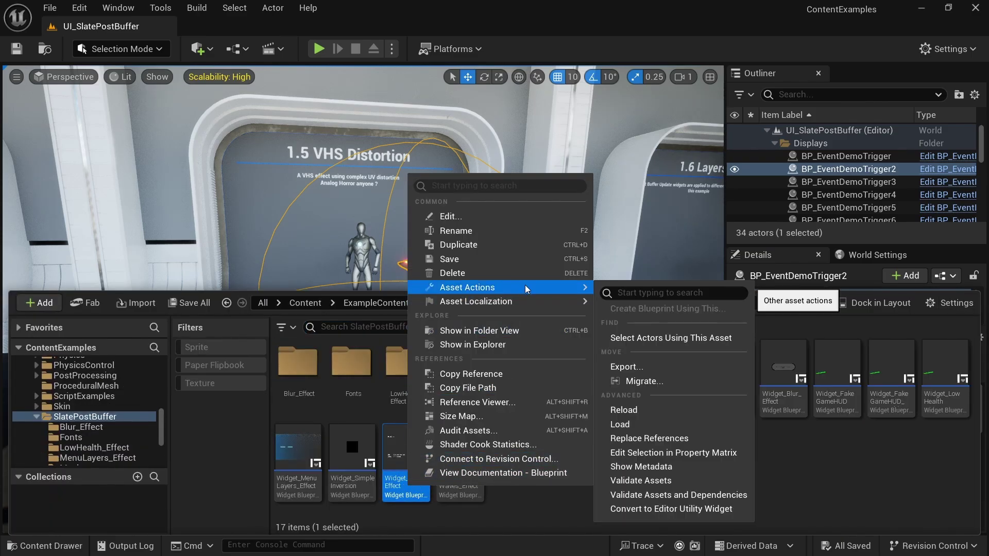
pyautogui.click(660, 379)
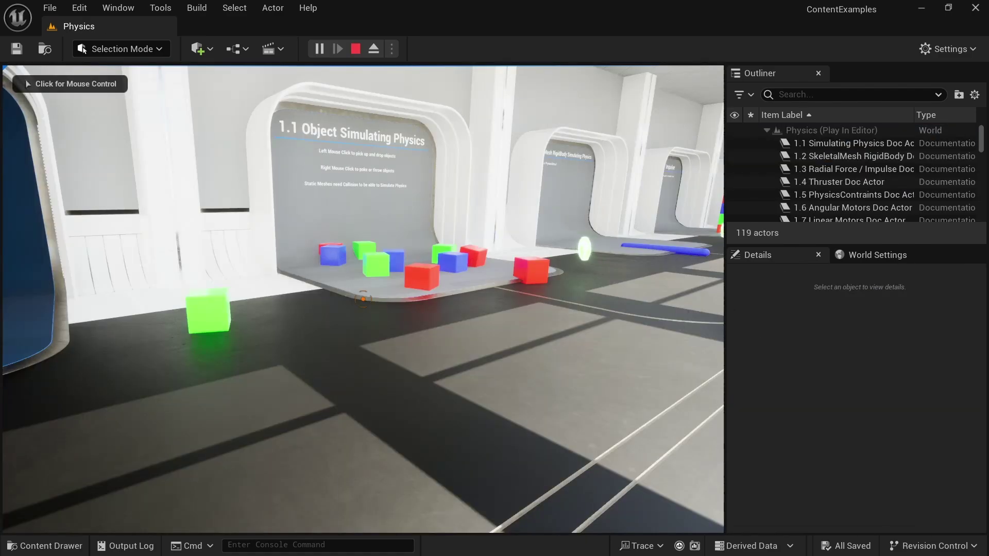
# Pick up and drop the simulated cubes at the 1.1 Object Simulating Physics display
pyautogui.click(363, 299)
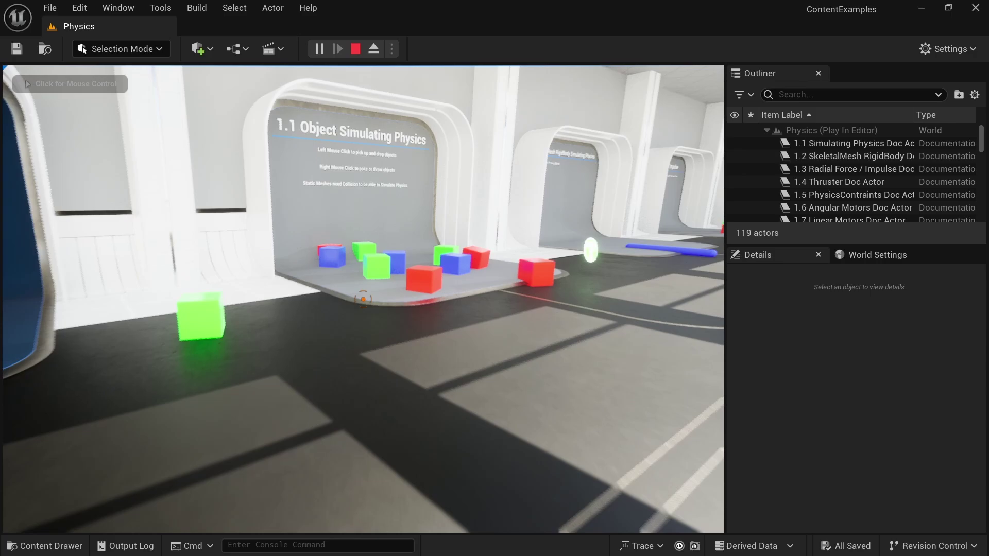
pyautogui.press('w')
pyautogui.click(363, 299)
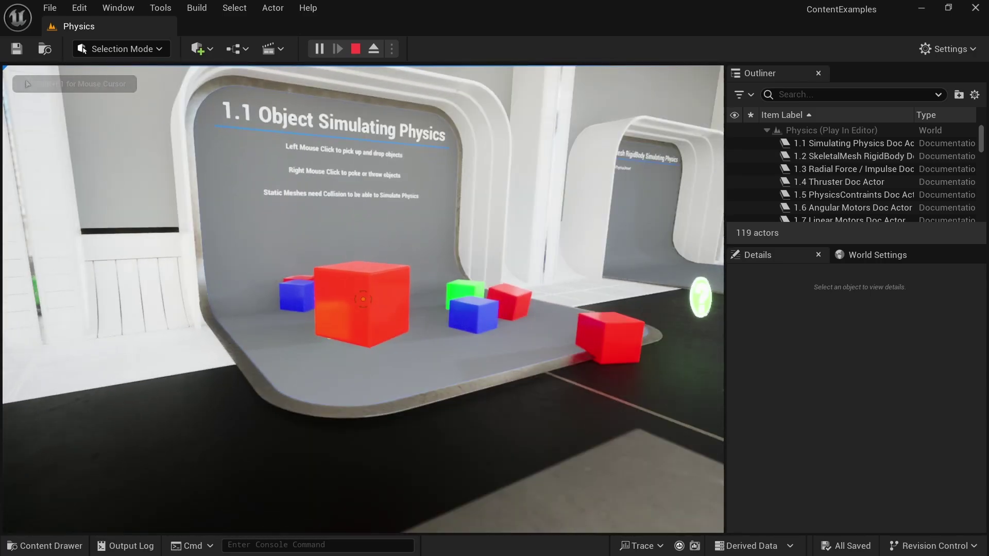
pyautogui.press('w')
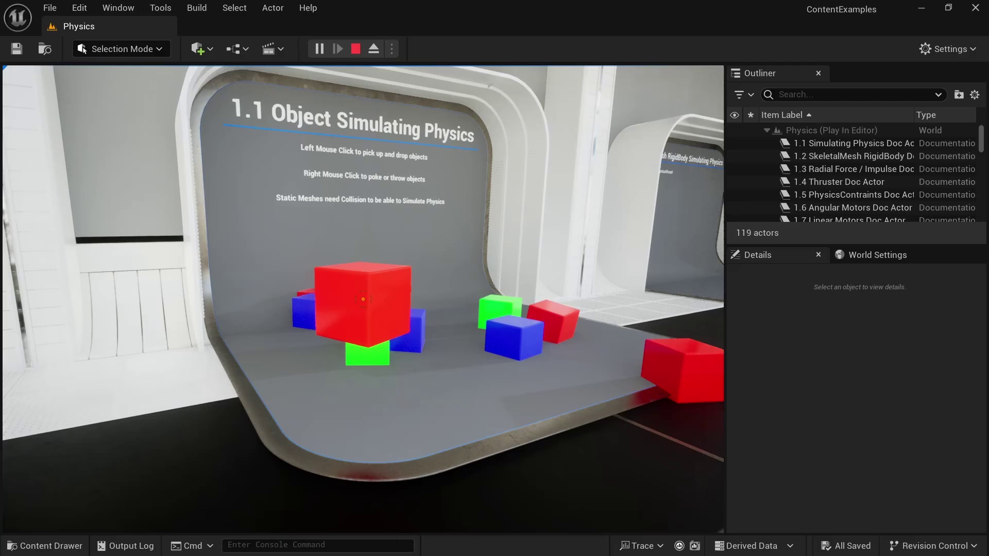
pyautogui.press('s')
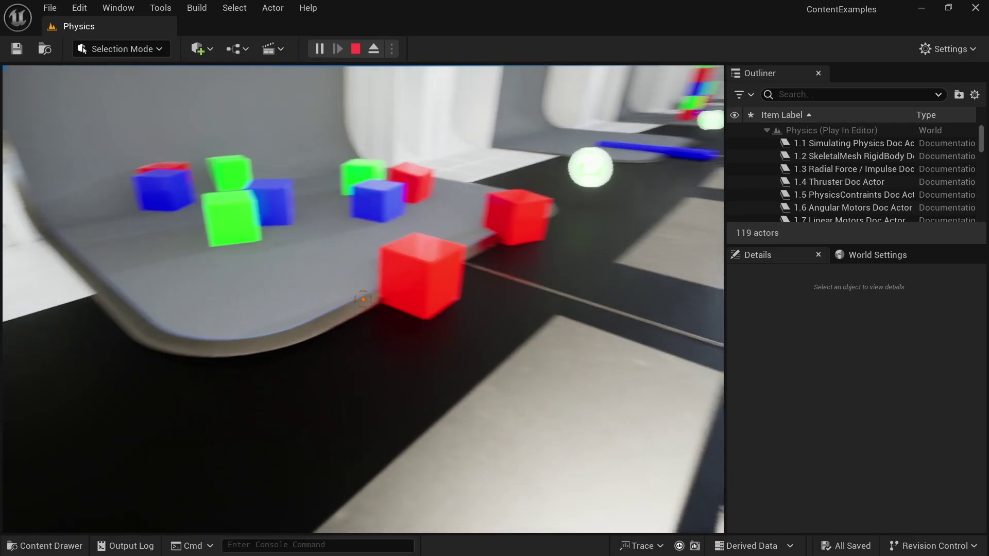
pyautogui.click(363, 299)
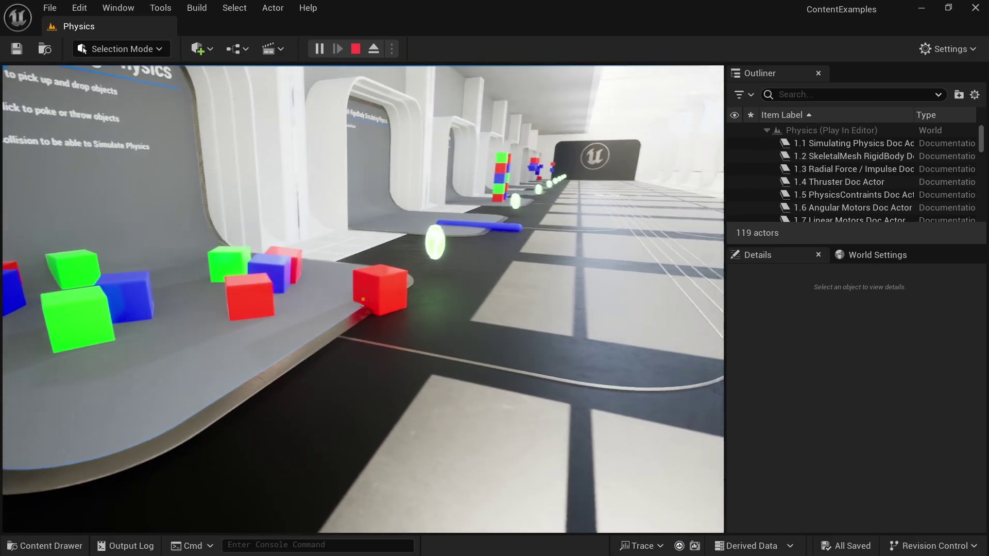
pyautogui.click(364, 300)
# Walk to the 1.2 SkeletalMesh RigidBody display, pick up the blue skeletal mesh, carry it back and release it
pyautogui.press('w')
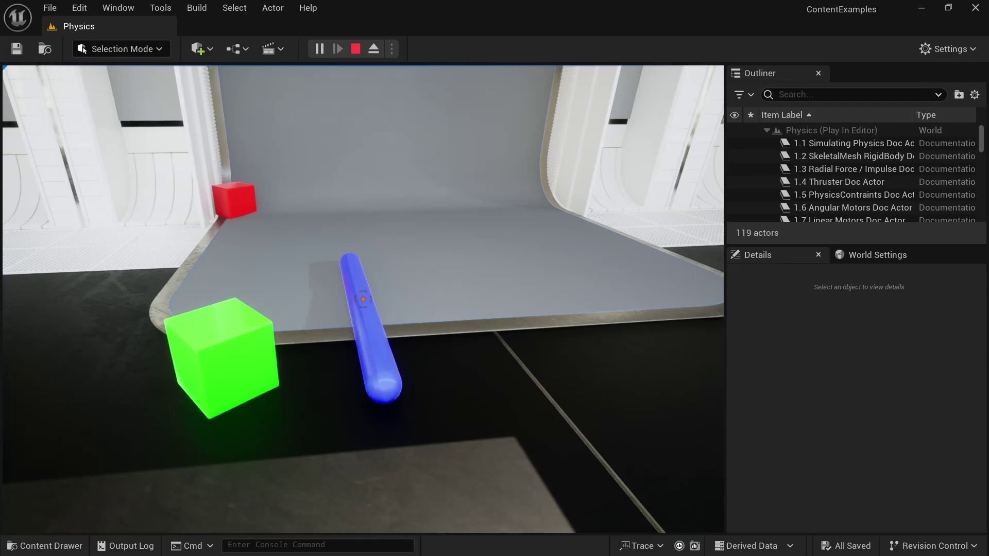
pyautogui.click(363, 298)
pyautogui.press('s')
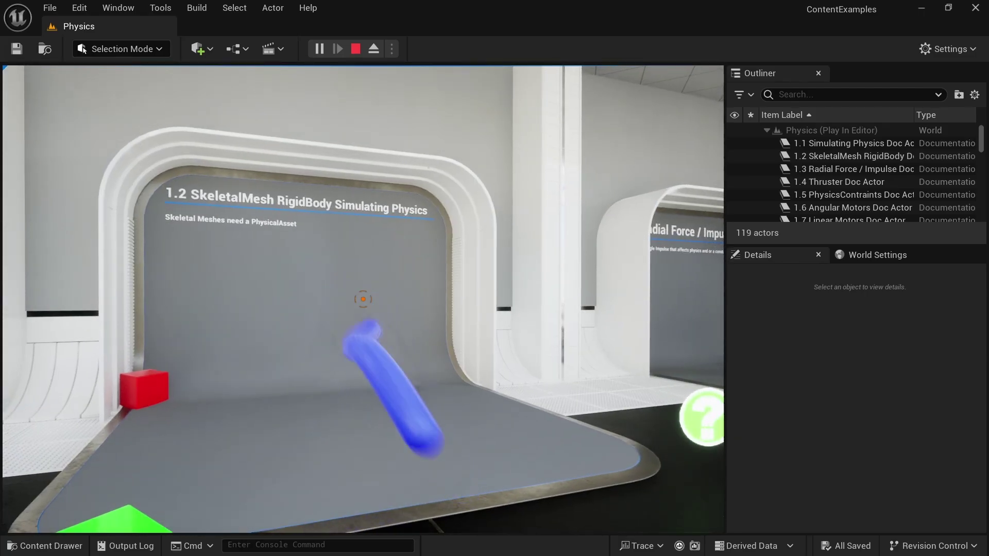
pyautogui.click(363, 299)
# View the 1.6 angular motors example and walk on to the 1.7 PhysicsConstraints Linear Motors display
pyautogui.press('s')
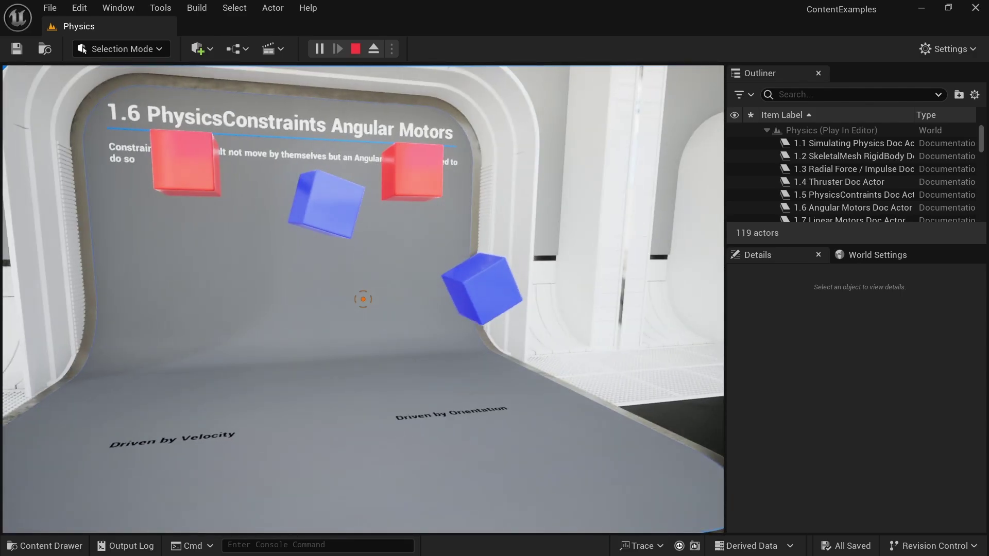
pyautogui.press('w')
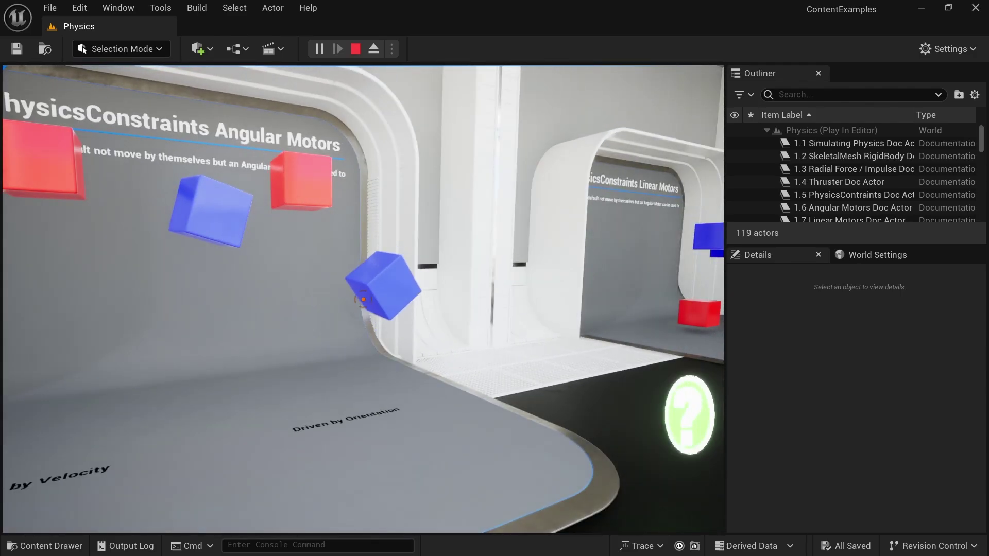
pyautogui.press('w')
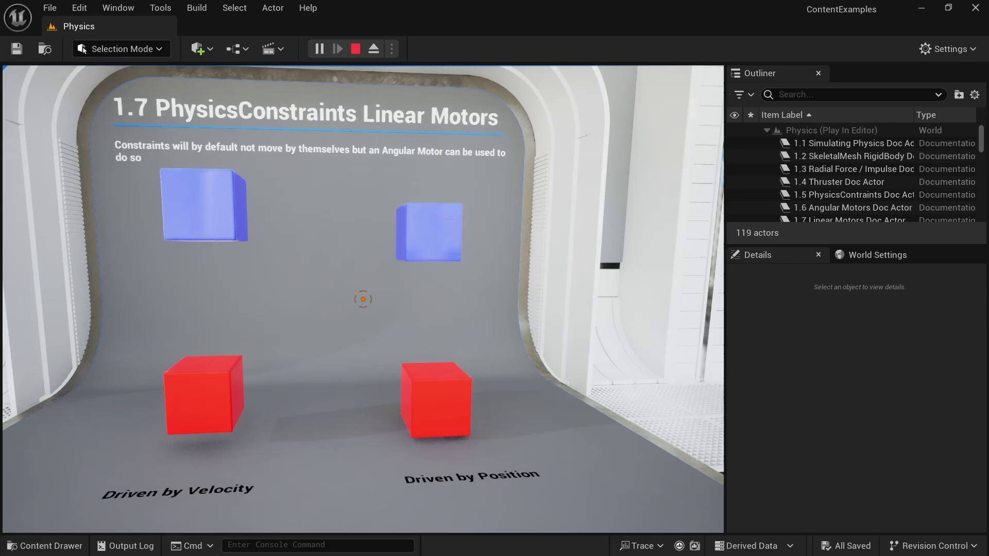
# View the velocity-driven and position-driven cubes at the 1.7 PhysicsConstraints Linear Motors display up close
pyautogui.press('w')
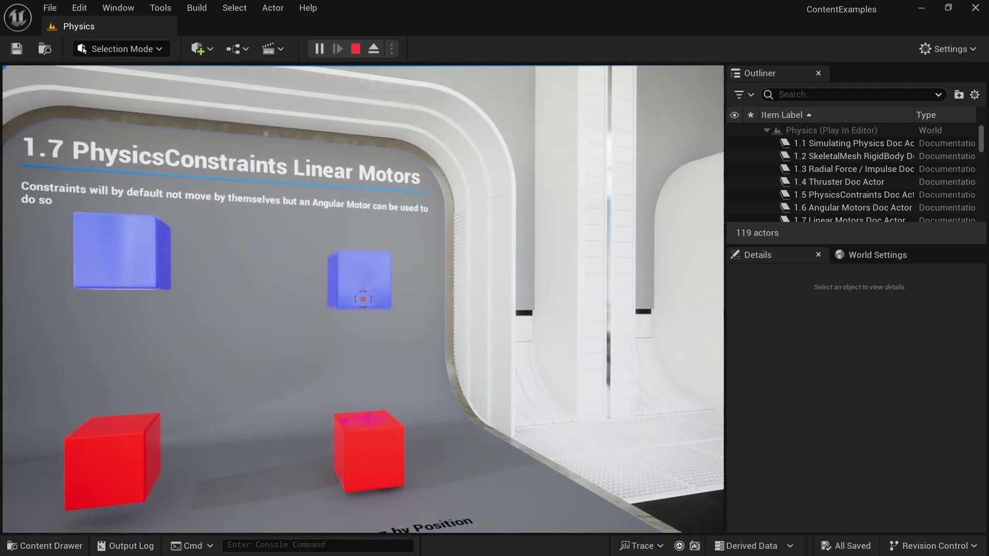
pyautogui.press('w')
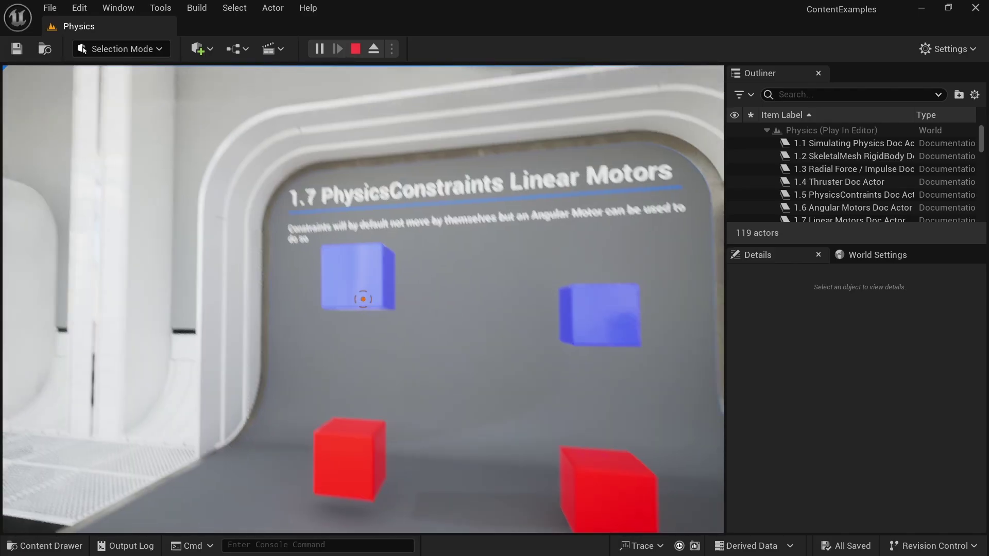
pyautogui.press('w')
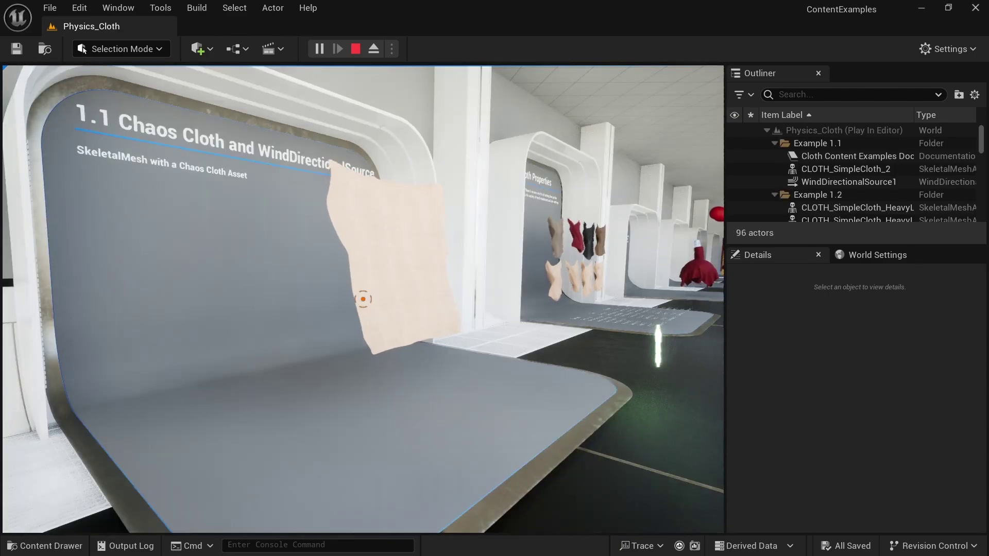
# View the wind-blown cloth at the 1.1 Chaos Cloth and WindDirectionalSource display in the Physics_Cloth level
pyautogui.press('w')
pyautogui.press('a')
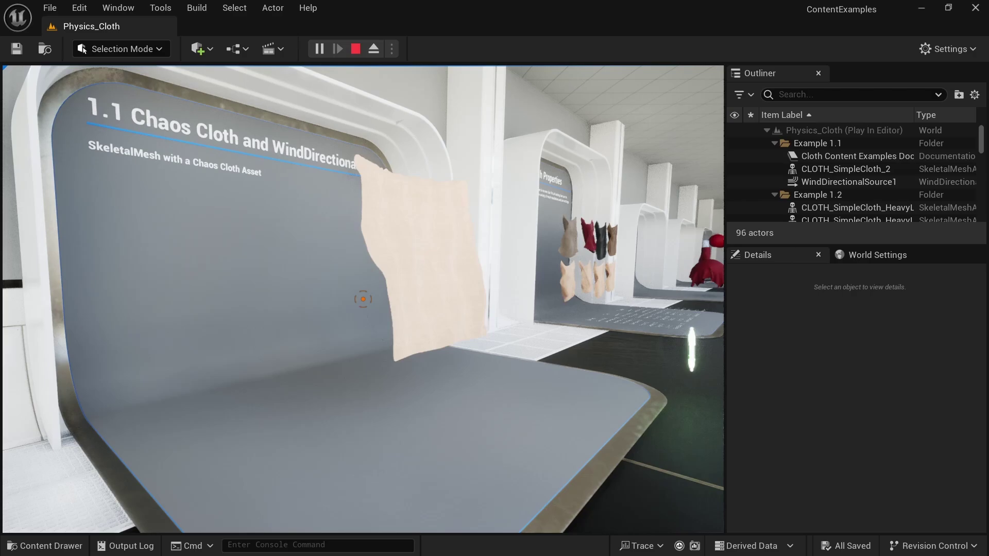
pyautogui.press('w')
pyautogui.press('a')
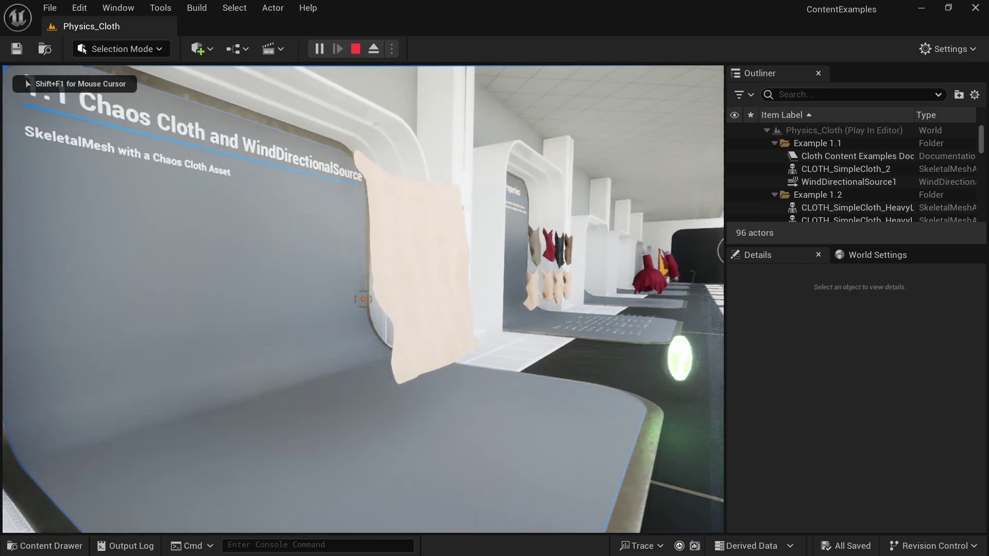
pyautogui.press('a')
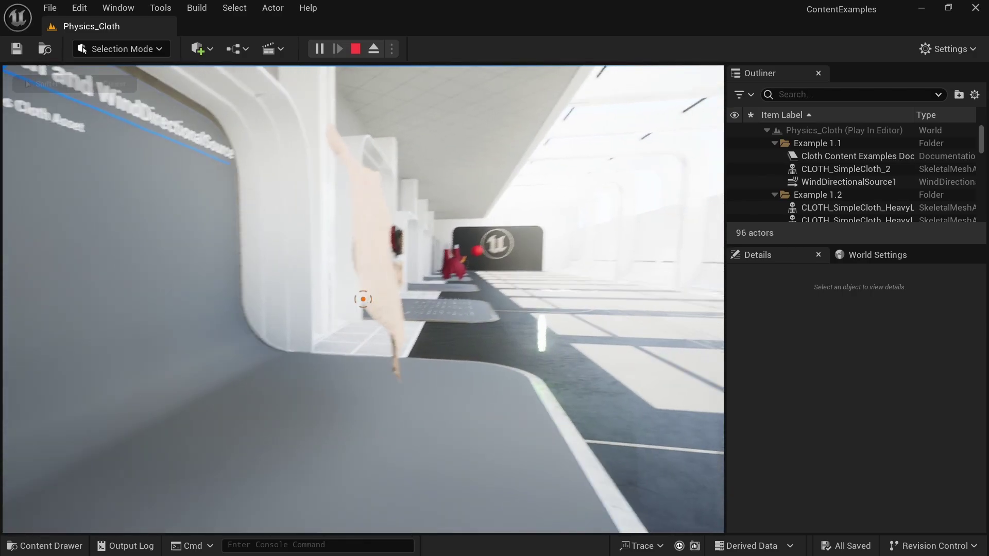
# Walk on to view the fabric samples at 1.2 Chaos Cloth Properties and the draped cloth at 1.3 Chaos Cloth Collision
pyautogui.press('w')
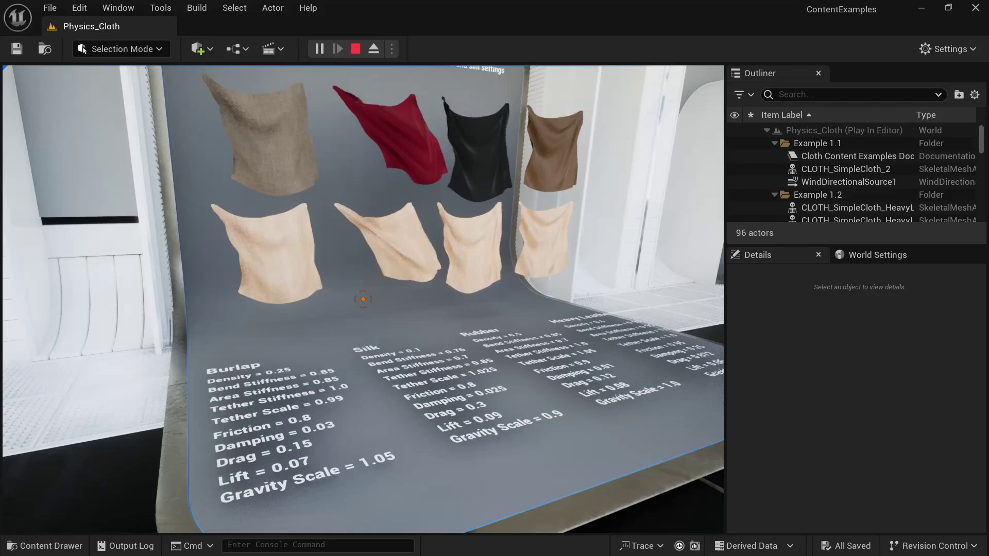
pyautogui.press('s')
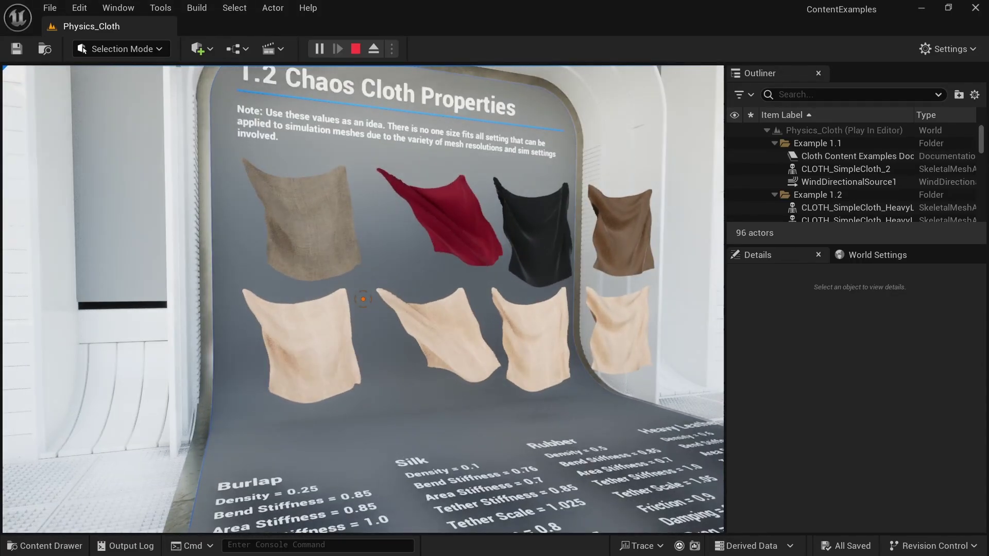
pyautogui.press('d')
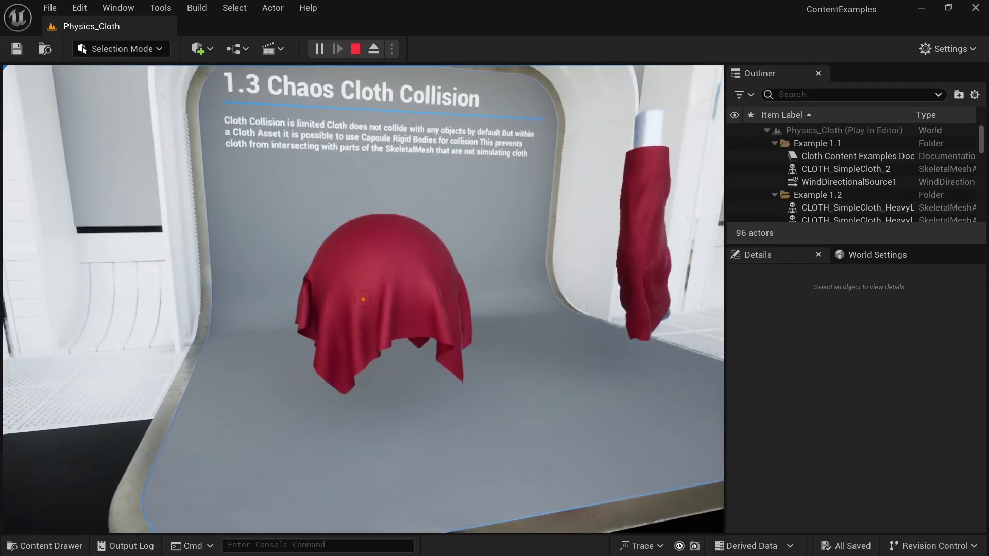
pyautogui.press('d')
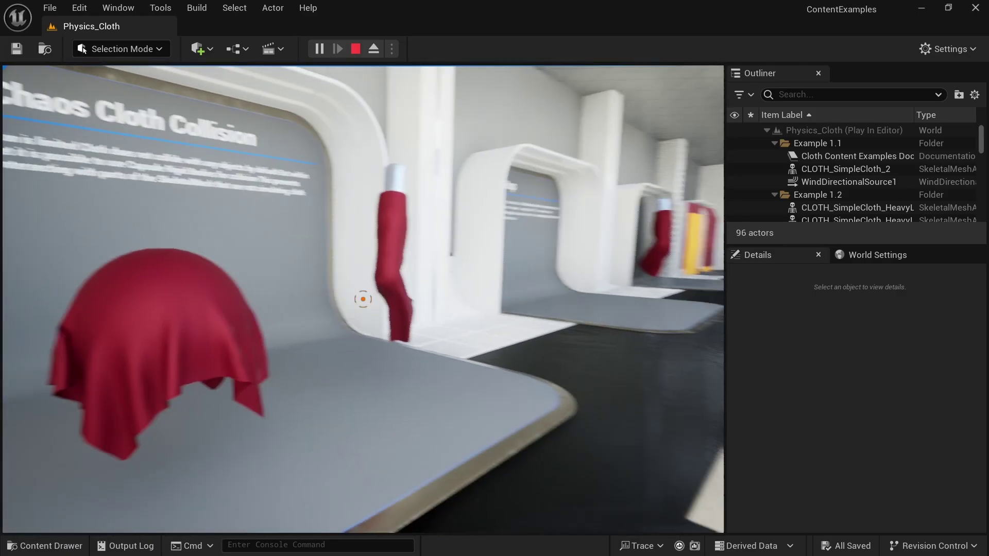
pyautogui.press('d')
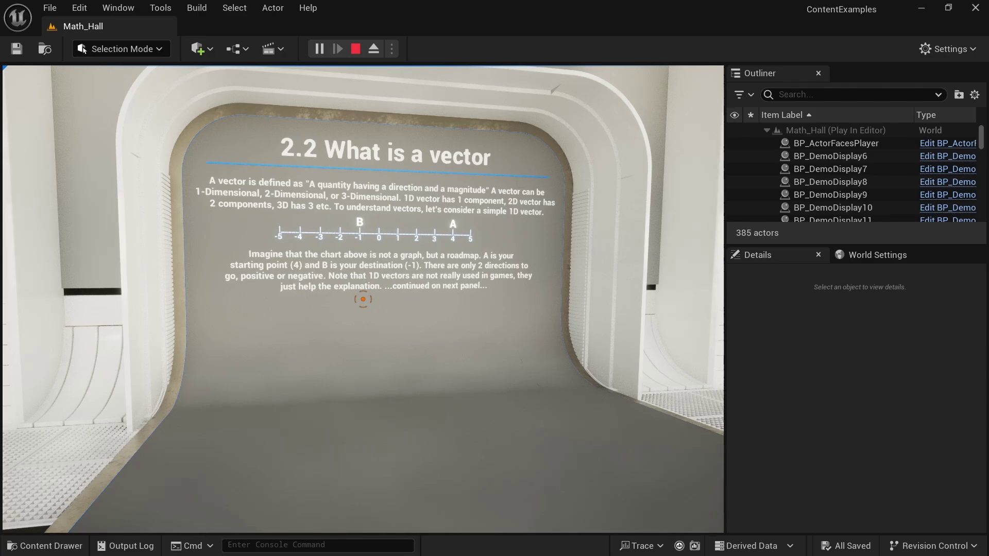
# Walk through the Math_Hall vector displays from 2.2 What is a vector past 2.7 3D Vectors to 2.14 Dot Product
pyautogui.click(363, 300)
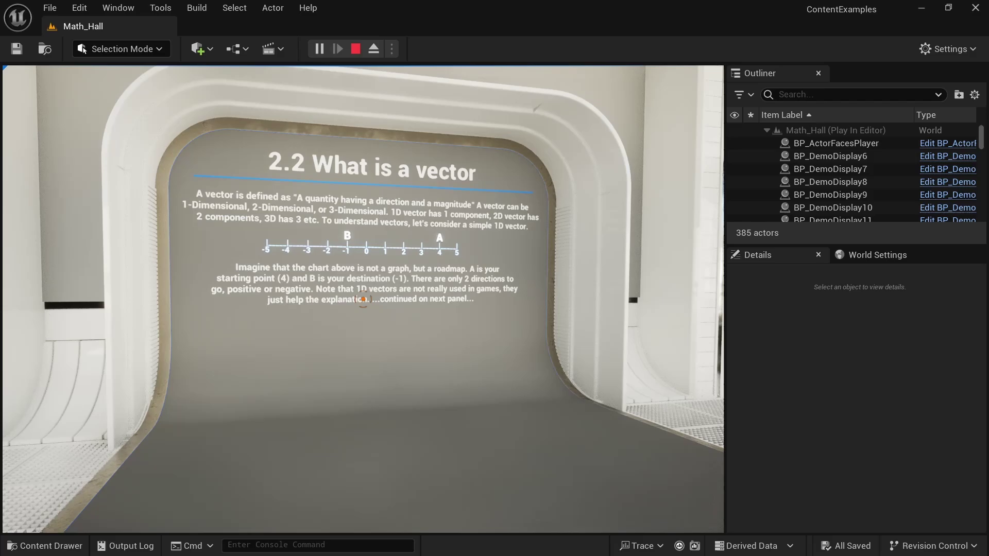
pyautogui.press('d')
pyautogui.press('w')
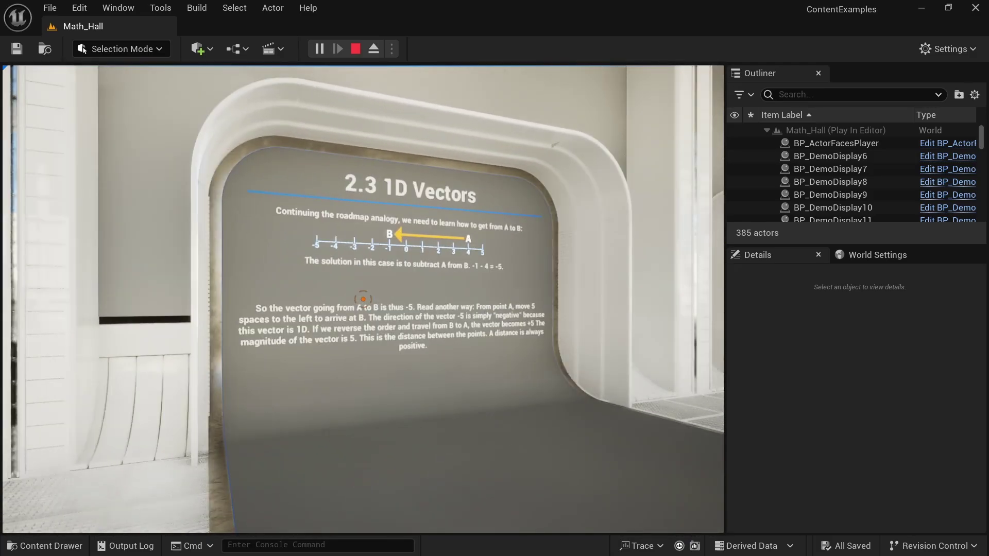
pyautogui.press('w')
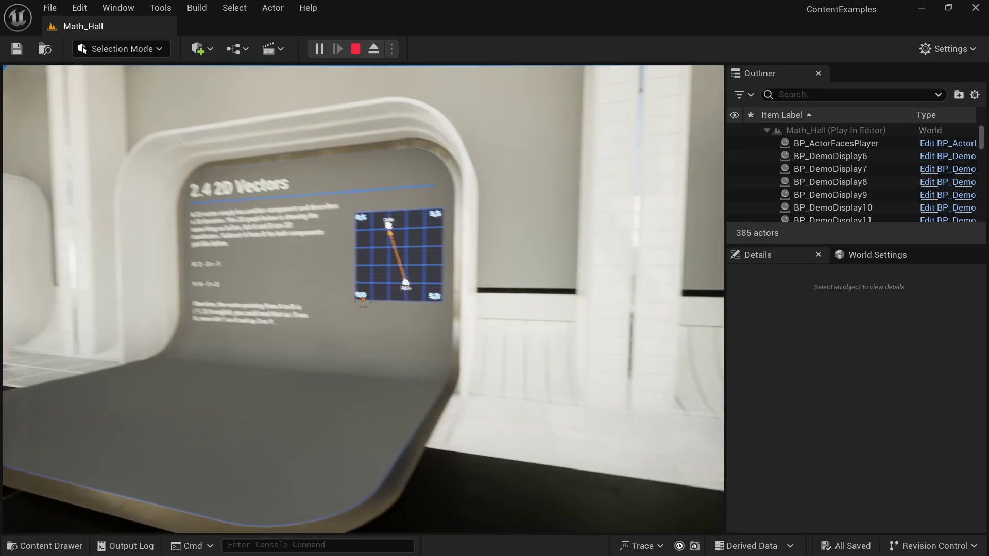
pyautogui.press('w')
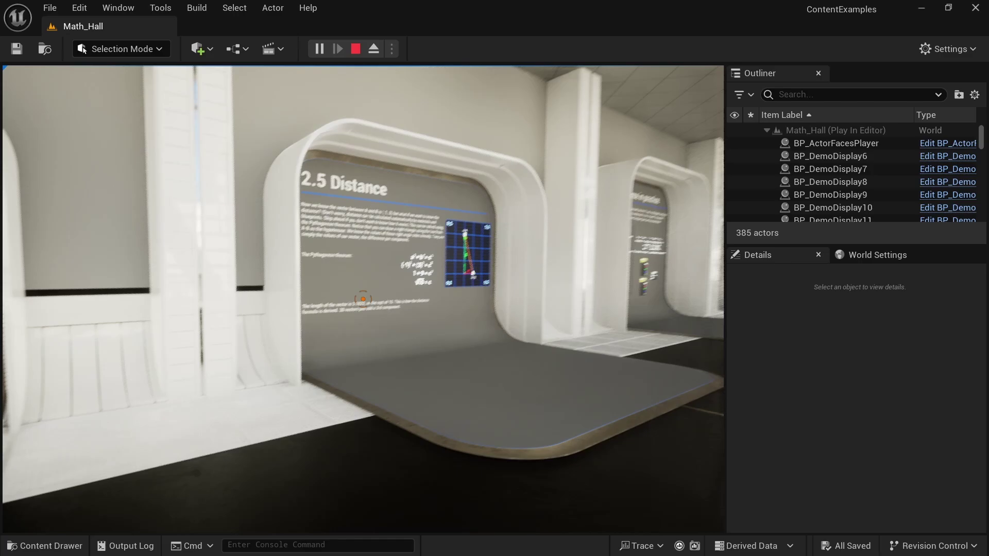
pyautogui.press('w')
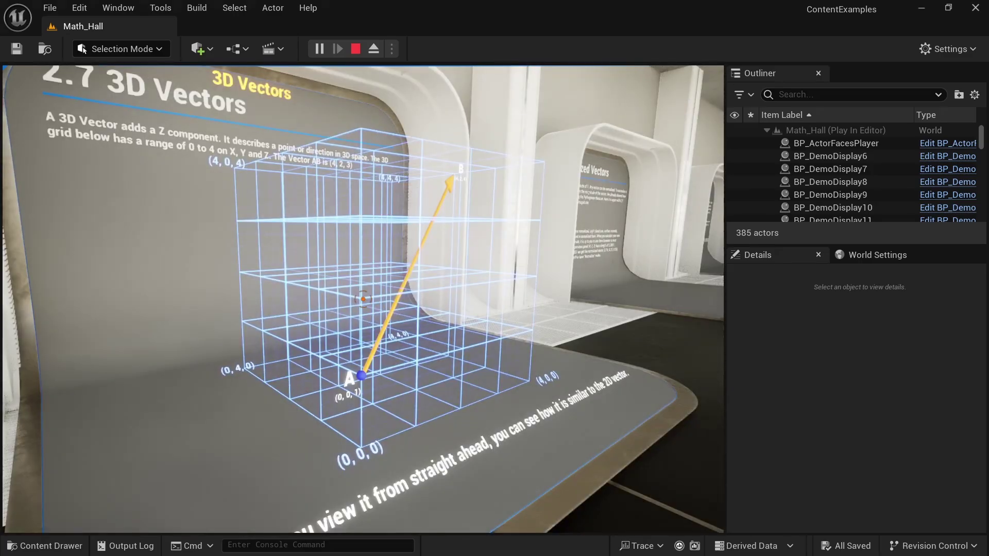
pyautogui.press('d')
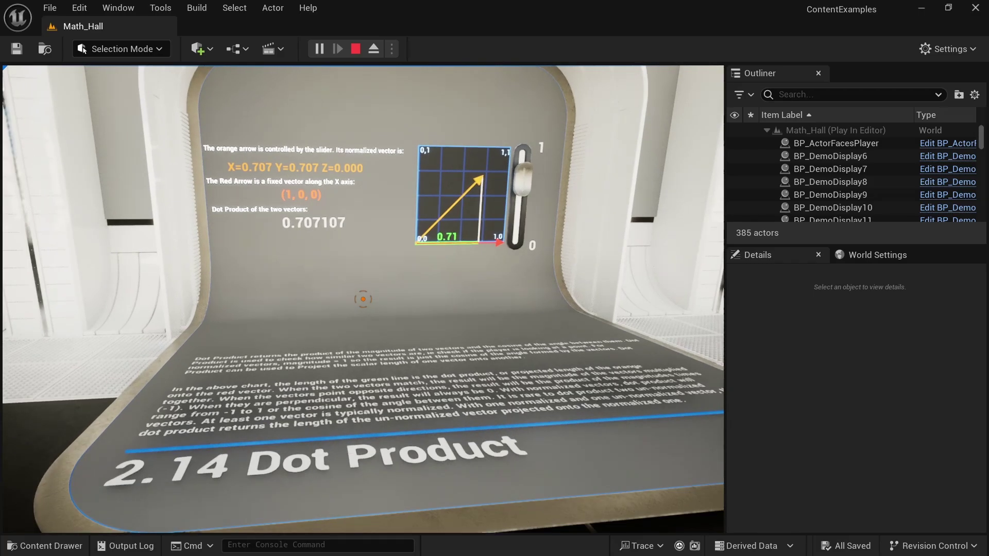
# Approach the 2.14 Dot Product display and move its slider to rotate the orange vector onto the X axis
pyautogui.press('w')
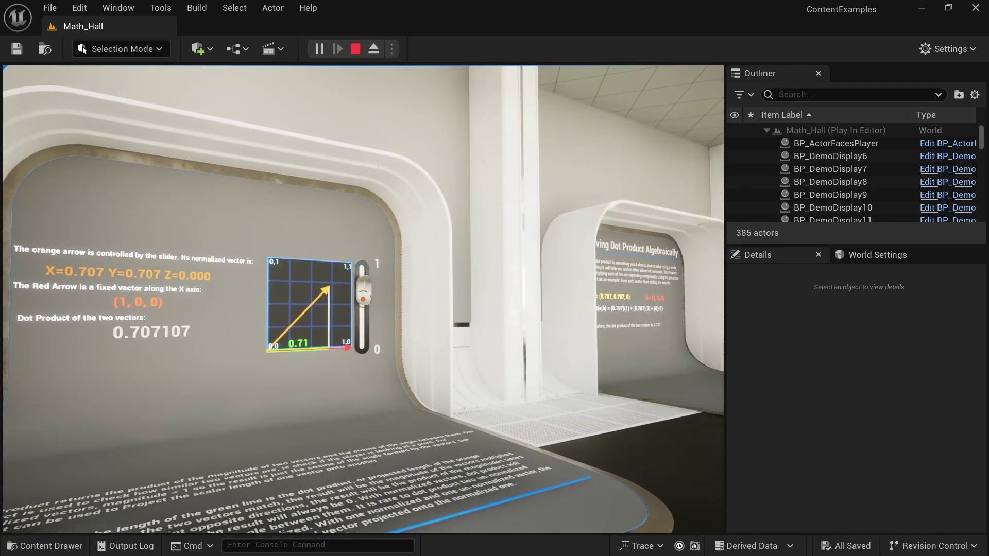
pyautogui.moveTo(364, 299)
pyautogui.mouseDown()
pyautogui.moveTo(369, 317)
pyautogui.moveTo(377, 298)
pyautogui.moveTo(363, 299)
pyautogui.mouseUp()
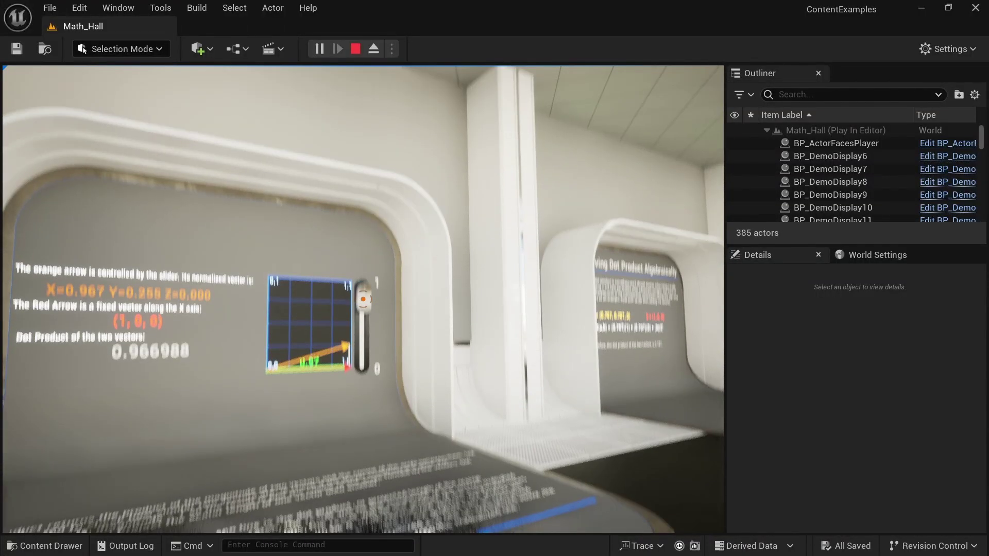
pyautogui.moveTo(363, 299); pyautogui.dragTo(363, 299)
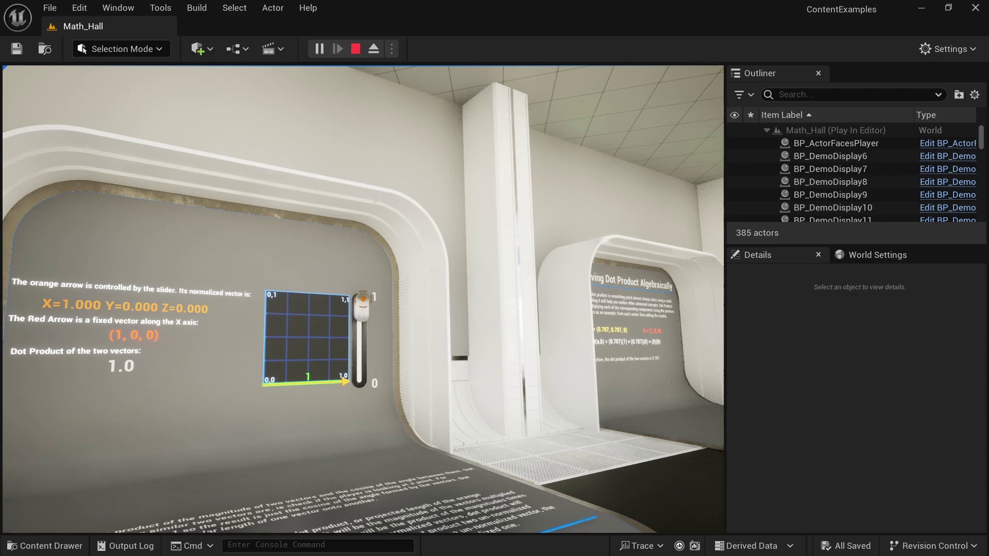
pyautogui.moveTo(364, 299); pyautogui.dragTo(364, 299)
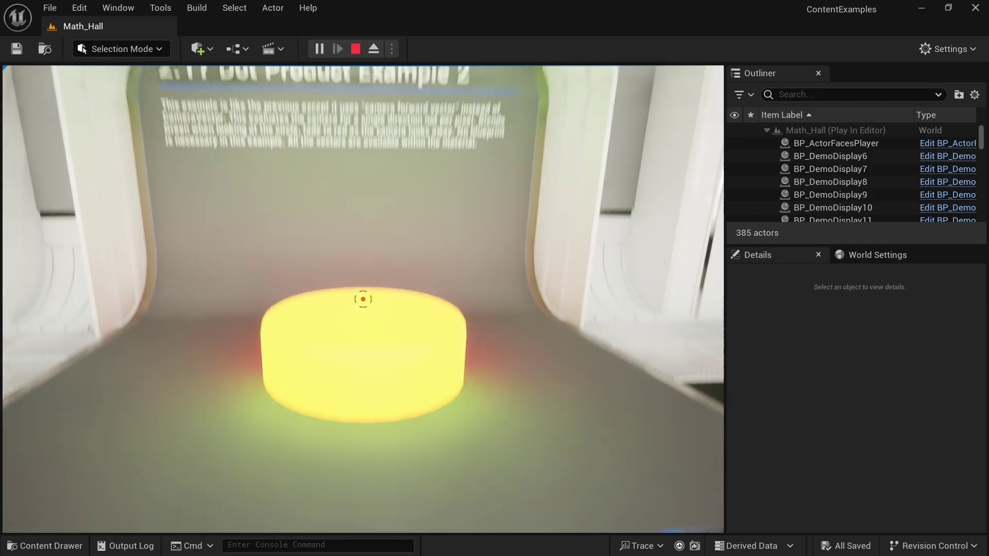
# Back away from the glowing cylinder at the 2.17 Dot Product Example 2 display to test its reaction
pyautogui.press('s')
pyautogui.press('s')
pyautogui.press('s')
pyautogui.press('s')
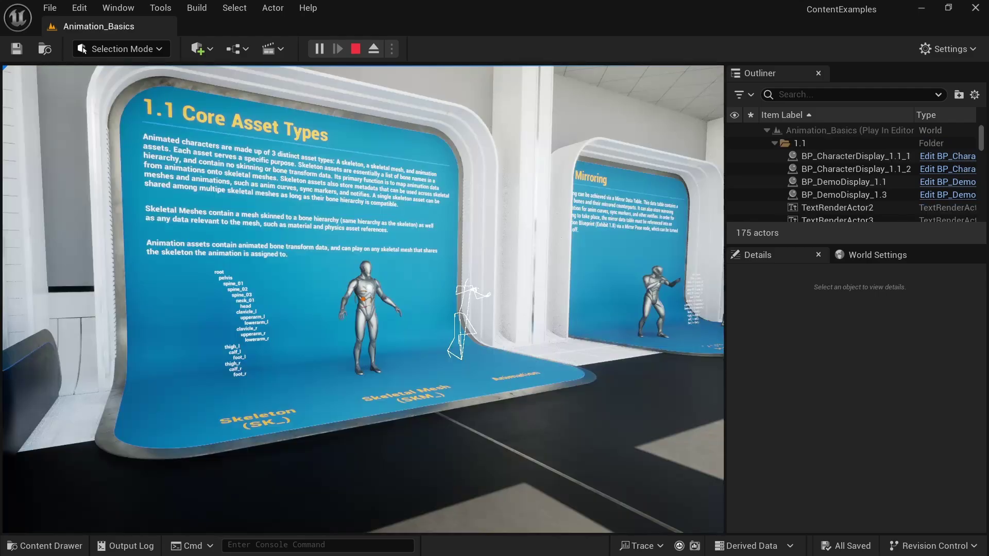
# Walk past the Animation_Basics displays 1.1 Core Asset Types and 1.2 Mirroring to 1.3.1 Root Motion - What is it?
pyautogui.press('w')
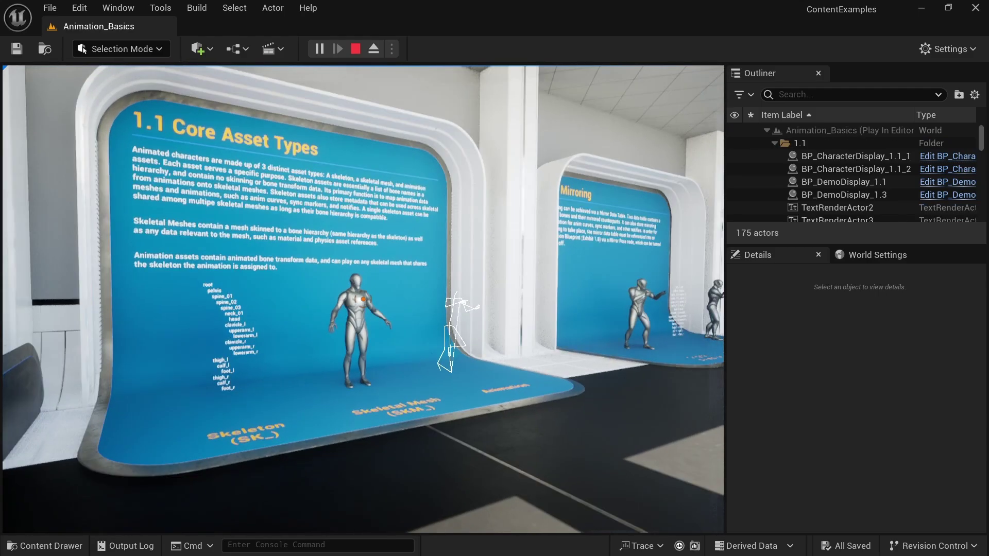
pyautogui.moveTo(364, 299); pyautogui.dragTo(363, 299)
pyautogui.press('w')
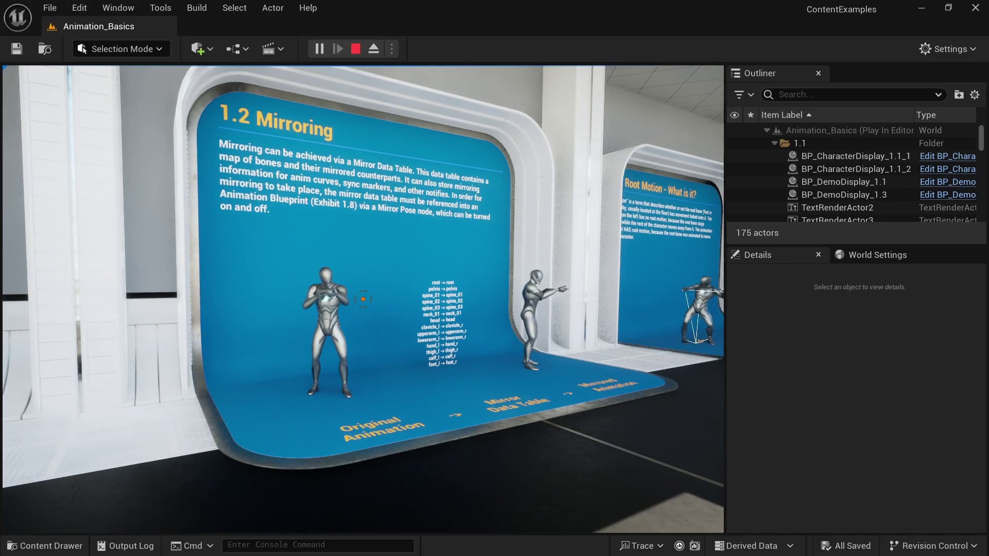
pyautogui.press('w')
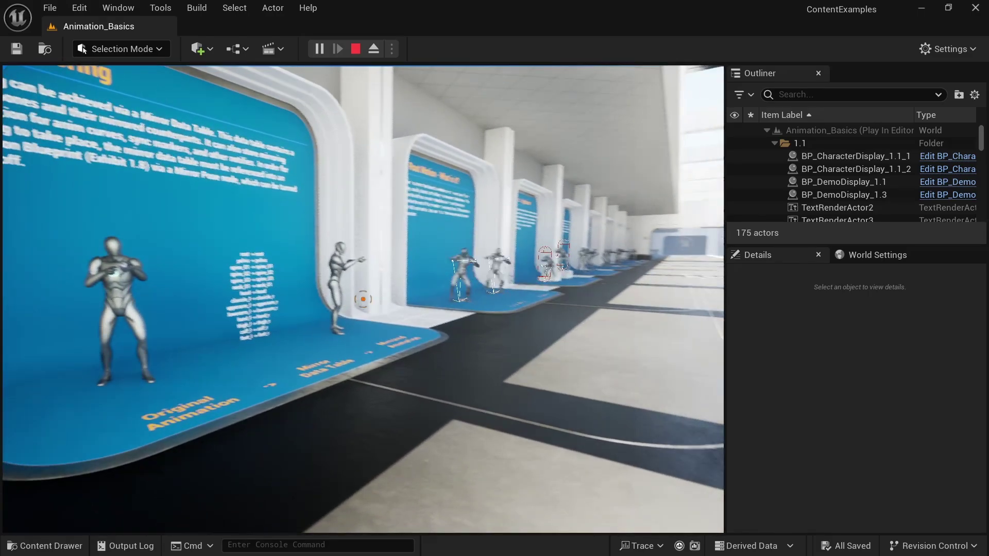
pyautogui.press('w')
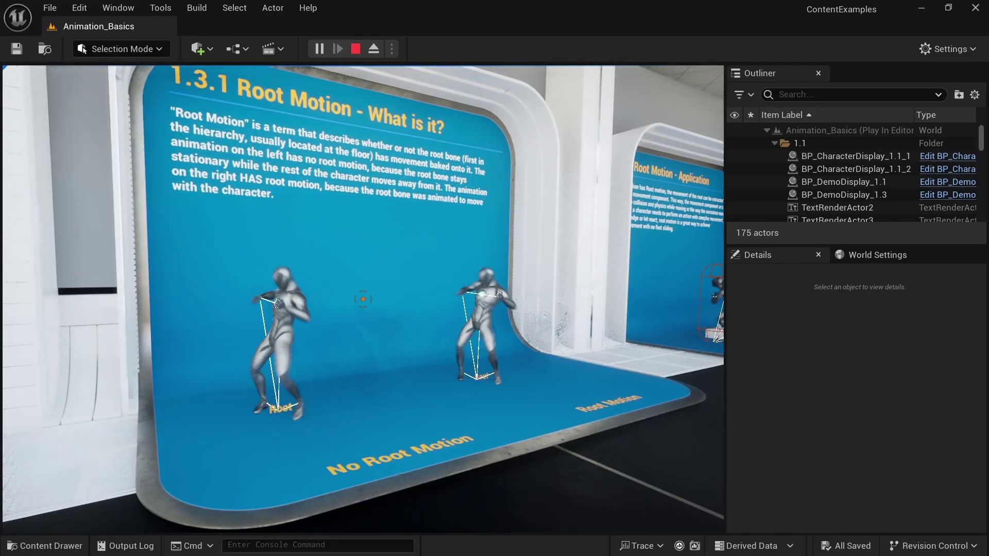
# Walk to the 1.3.2 Root Motion - Application display and compare the characters with and without root motion
pyautogui.press('w')
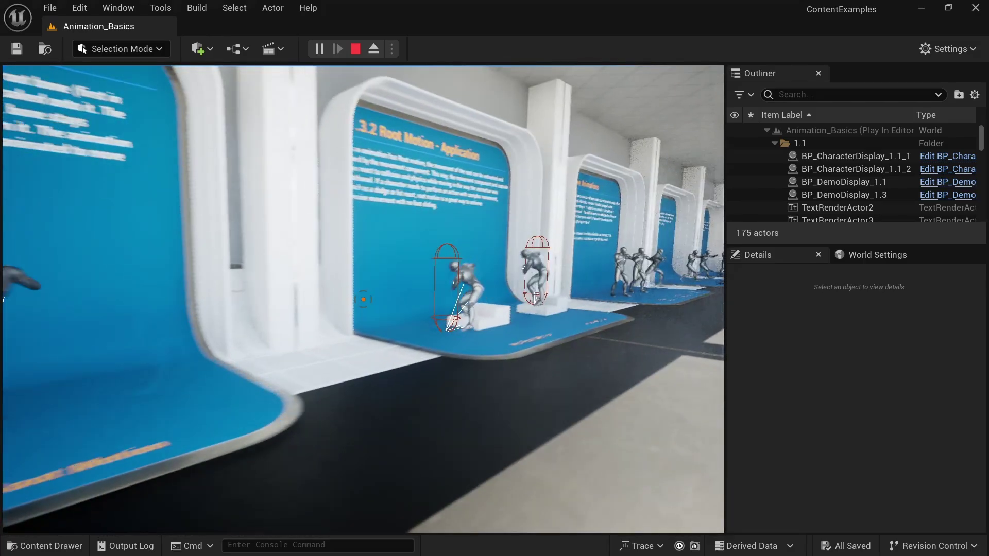
pyautogui.press('w')
pyautogui.press('d')
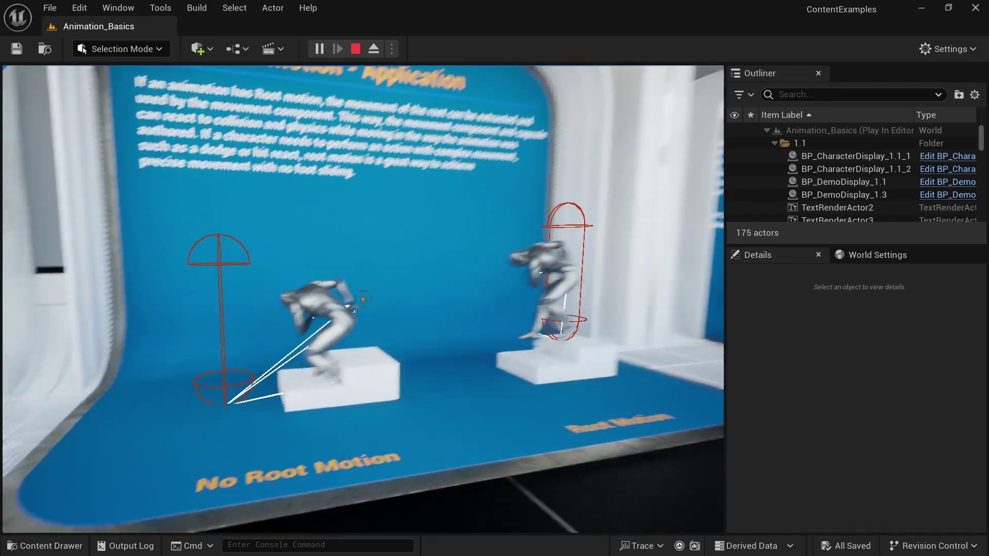
pyautogui.press('w')
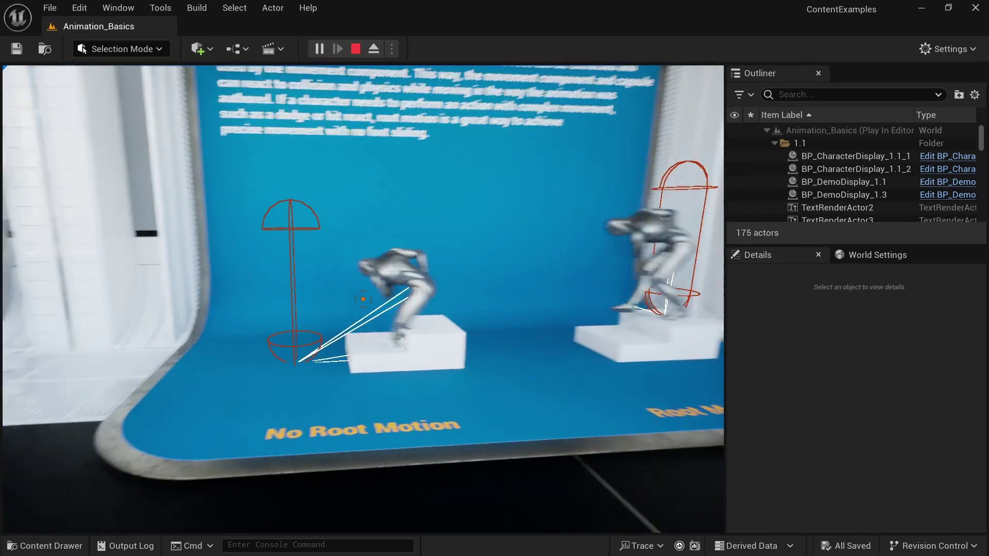
pyautogui.press('w')
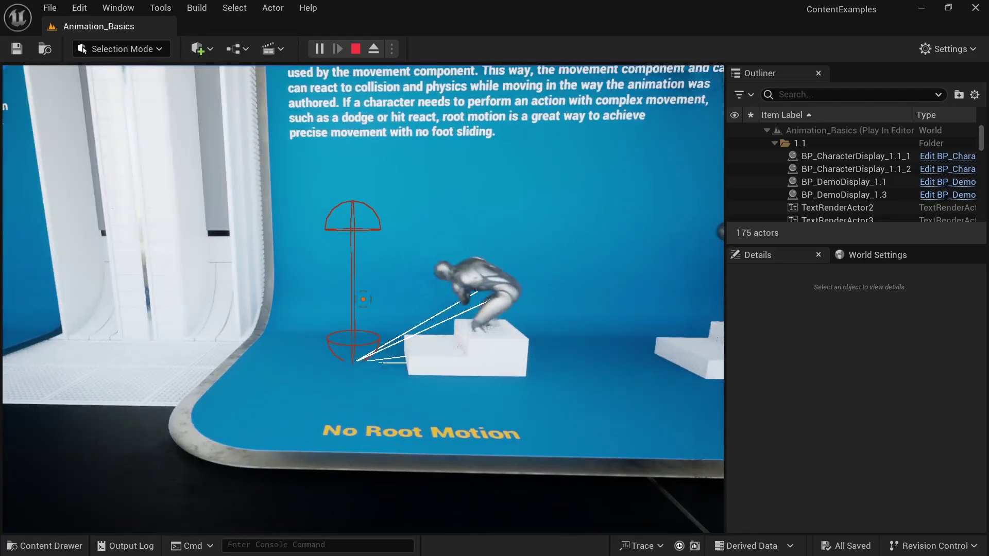
pyautogui.press('a')
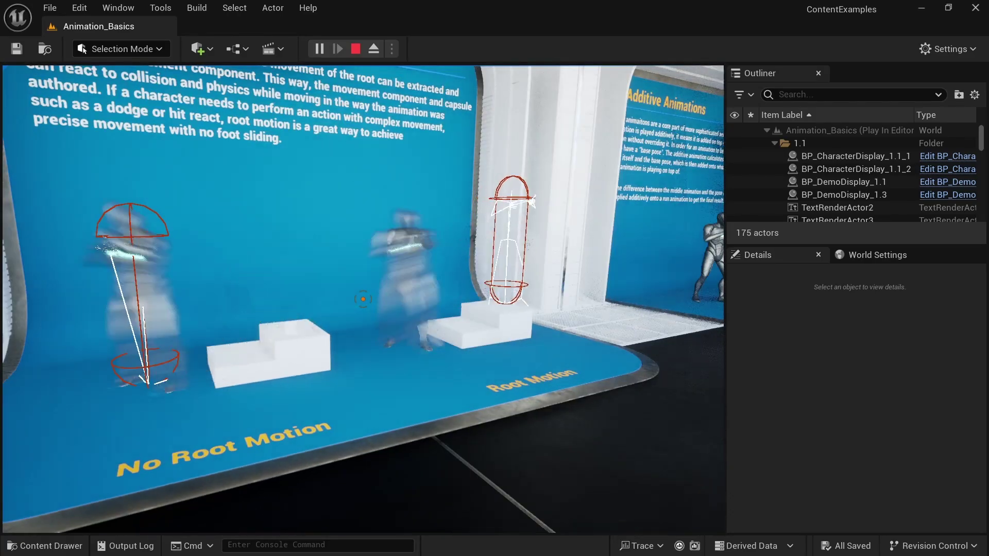
pyautogui.press('d')
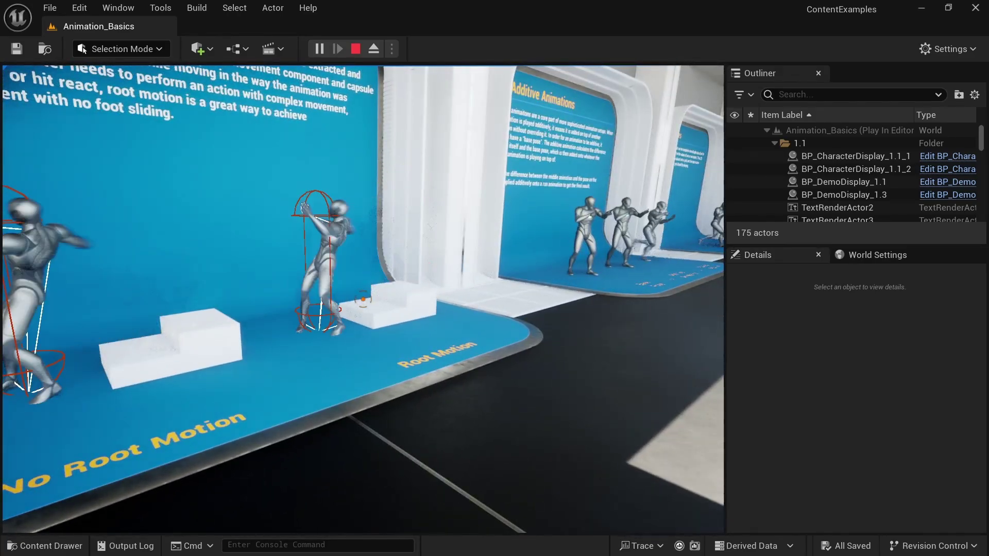
# View the base pose, additive and applied additive characters at the Additive Animations display and head toward the Blendspaces display
pyautogui.press('a')
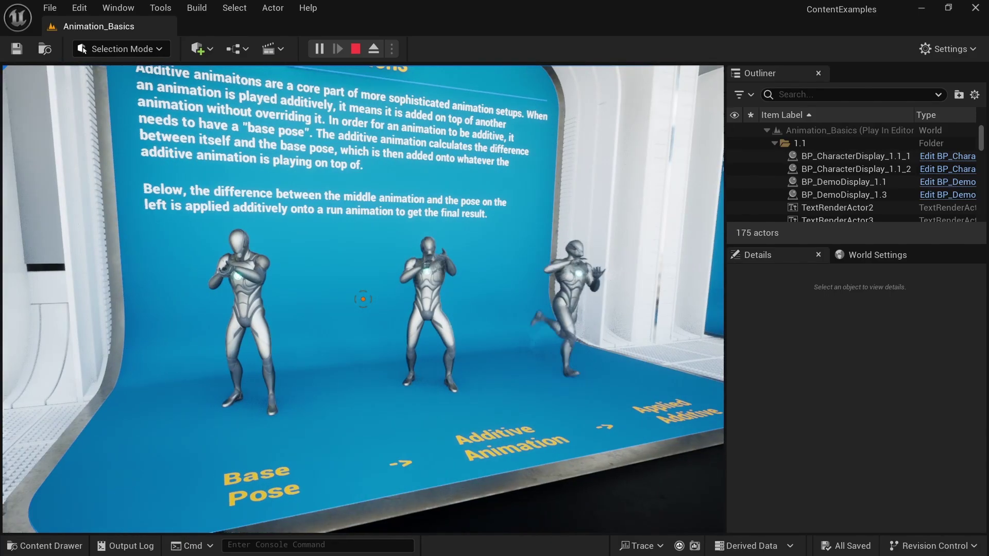
pyautogui.press('w')
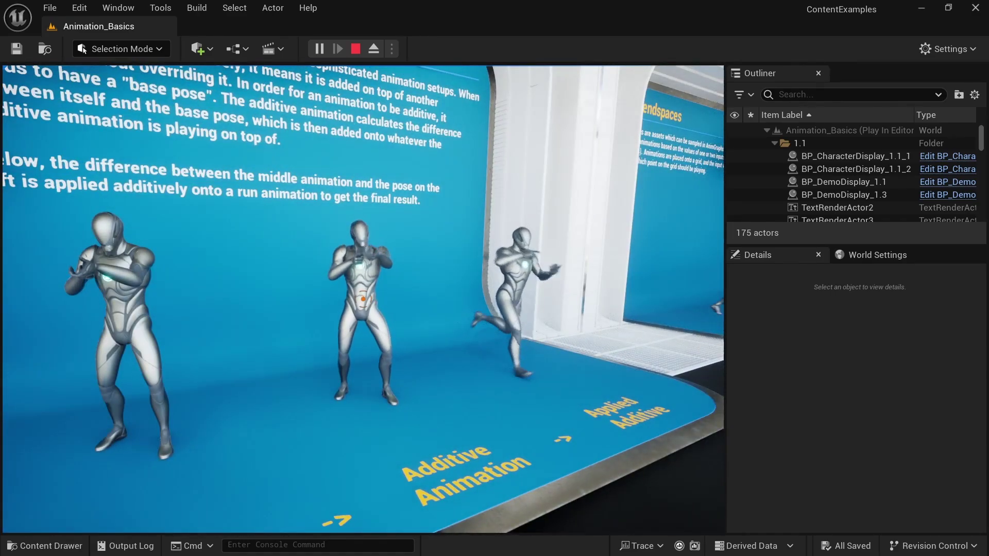
pyautogui.press('d')
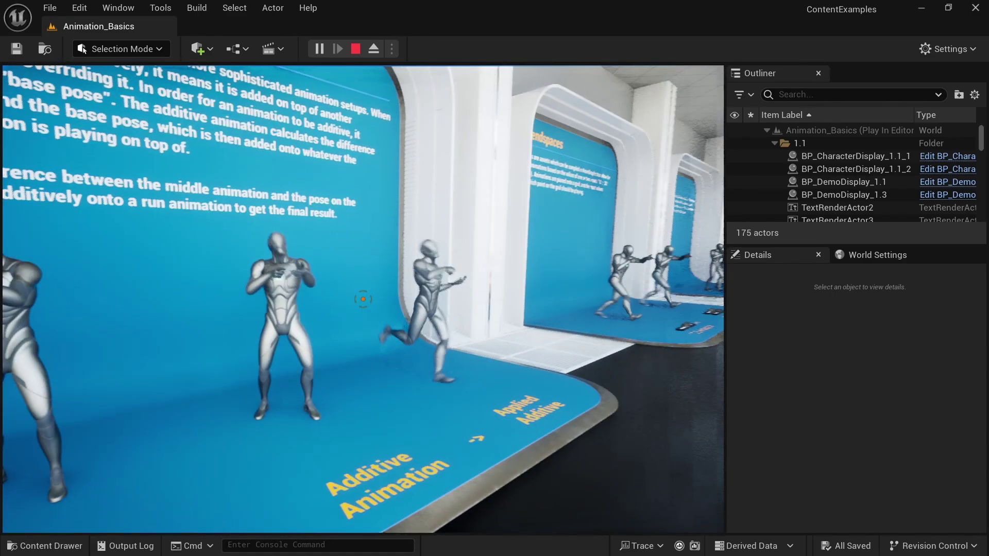
# Walk past the Blendspaces display to the 1.6 Aim Offsets display and approach its characters
pyautogui.press('d')
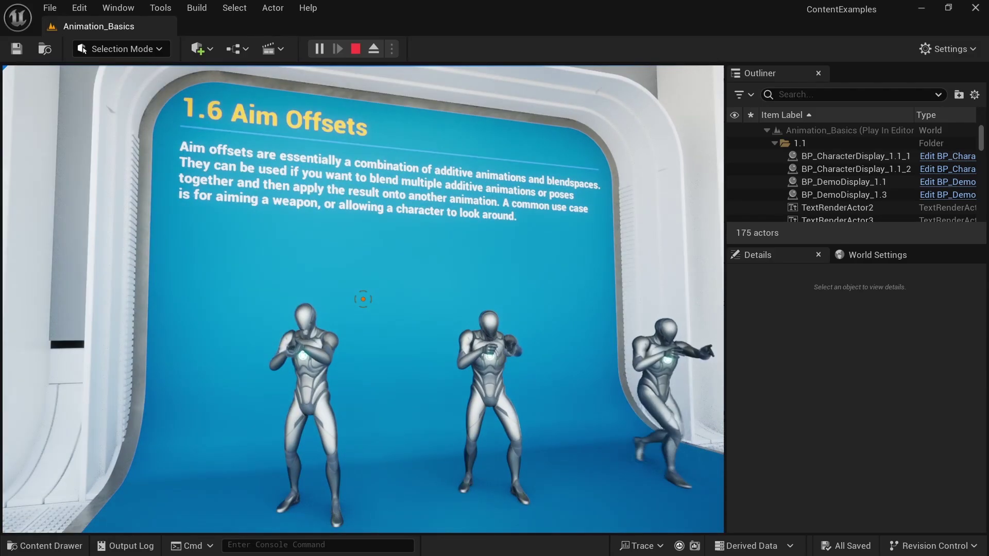
pyautogui.press('w')
pyautogui.press('d')
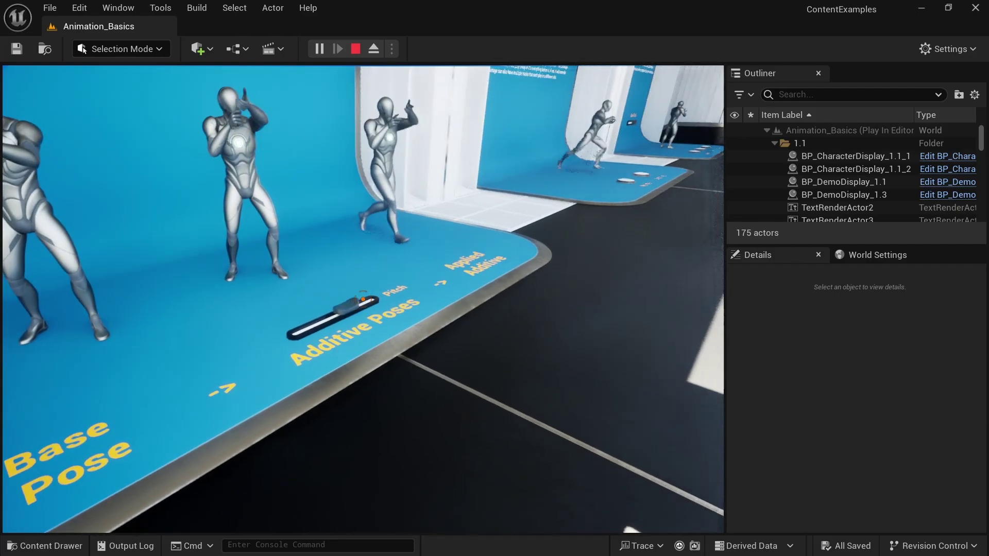
# Shift the Pitch slider back and forth at the Aim Offsets display to test the additive poses
pyautogui.press('a')
pyautogui.press('a')
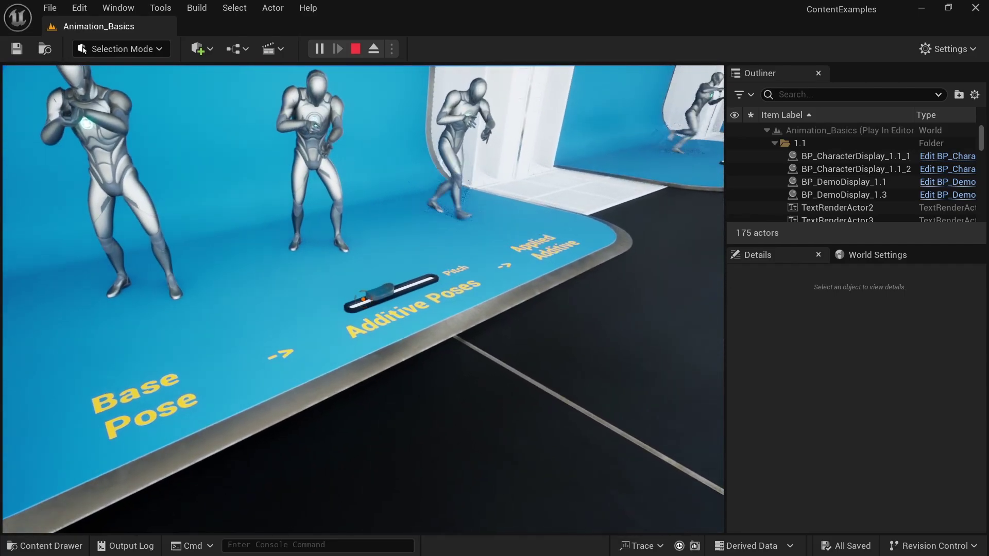
pyautogui.press('d')
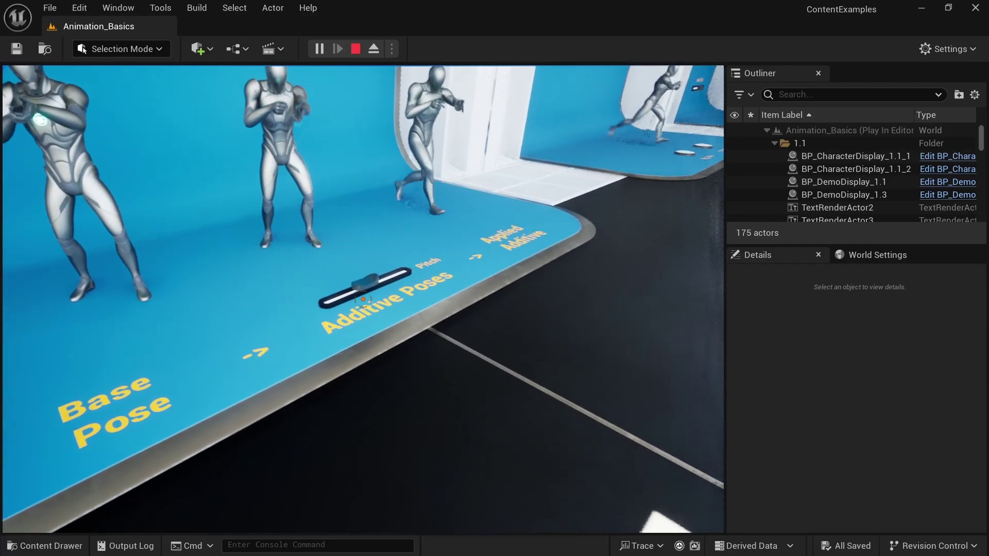
pyautogui.press('a')
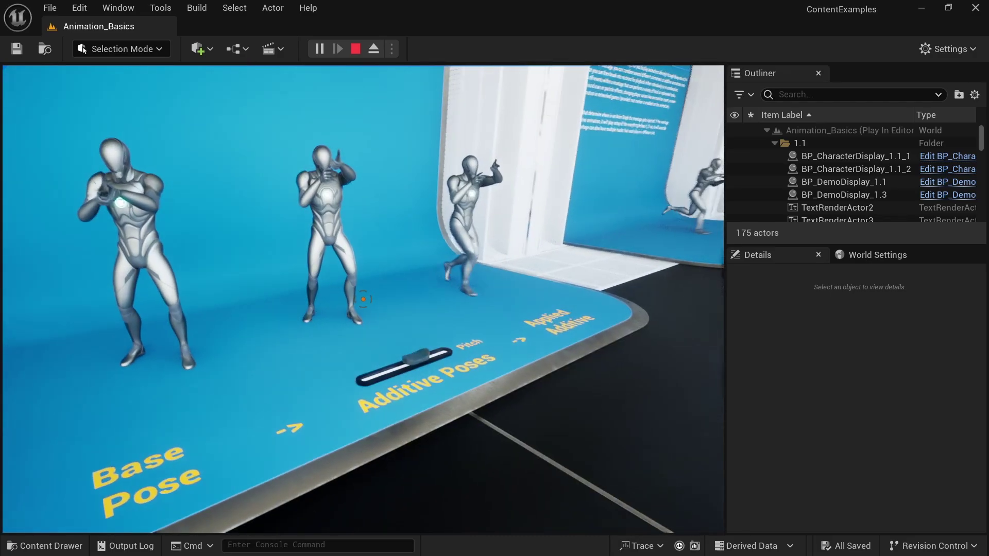
pyautogui.press('d')
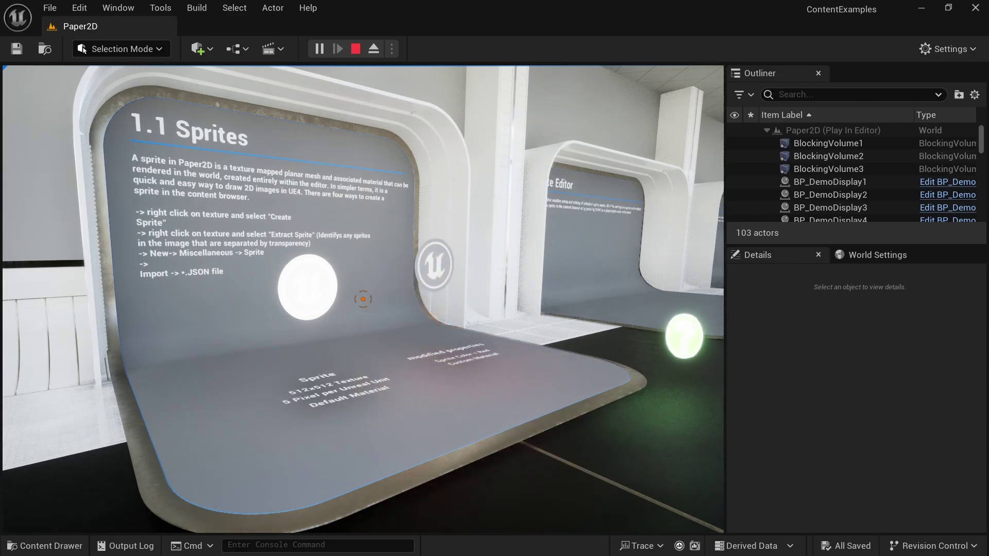
# Walk past the Paper2D displays 1.1 Sprites and 1.2 Sprite Editor toward the following displays
pyautogui.press('a')
pyautogui.press('d')
pyautogui.press('a')
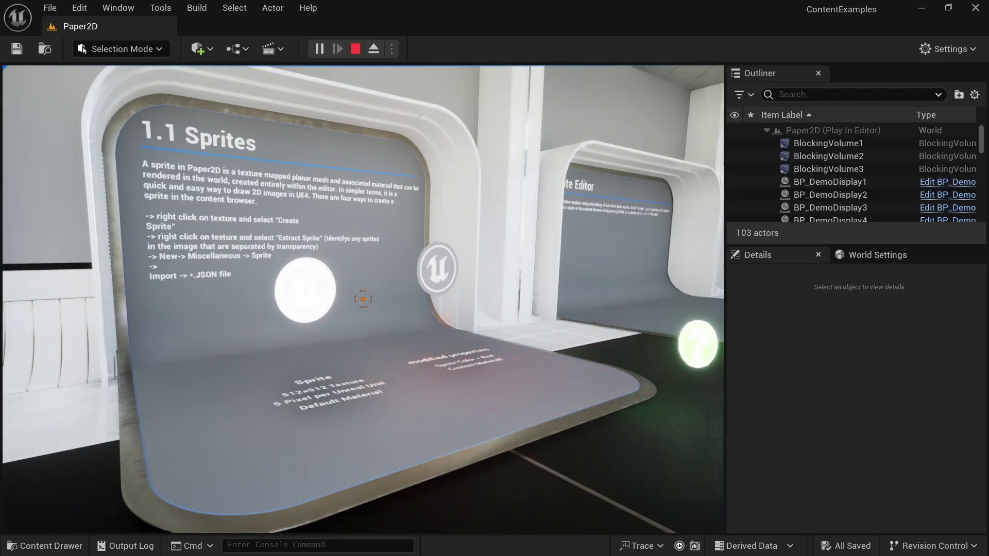
pyautogui.press('w')
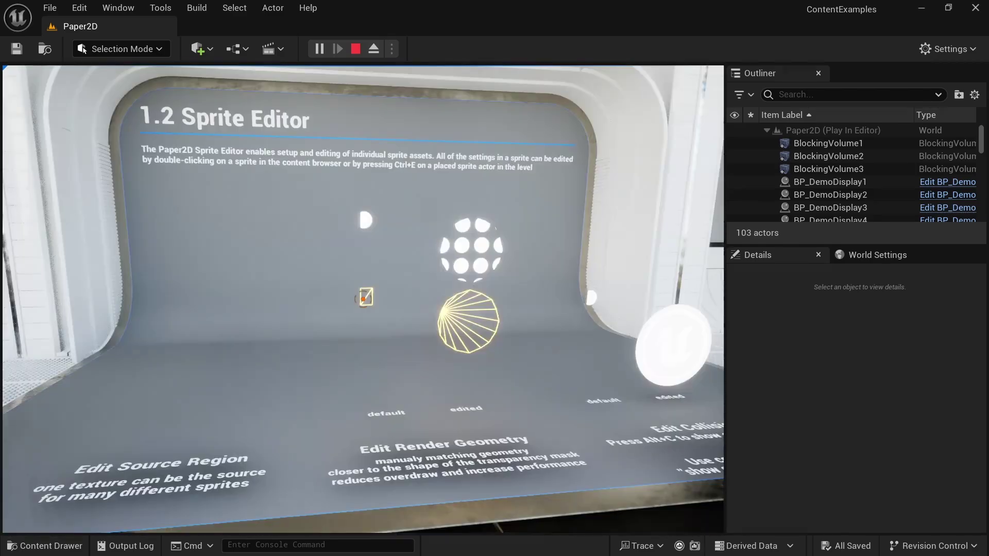
pyautogui.press('d')
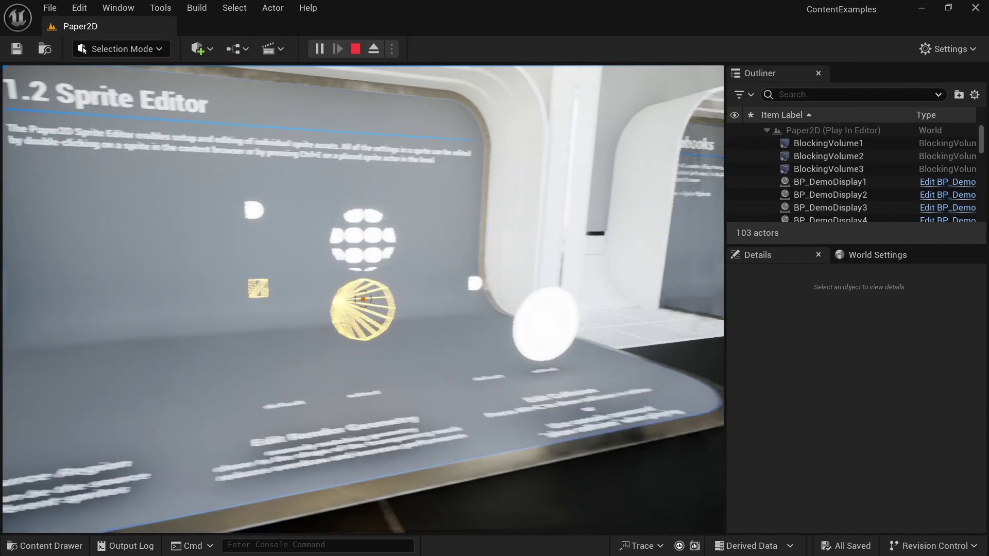
pyautogui.press('d')
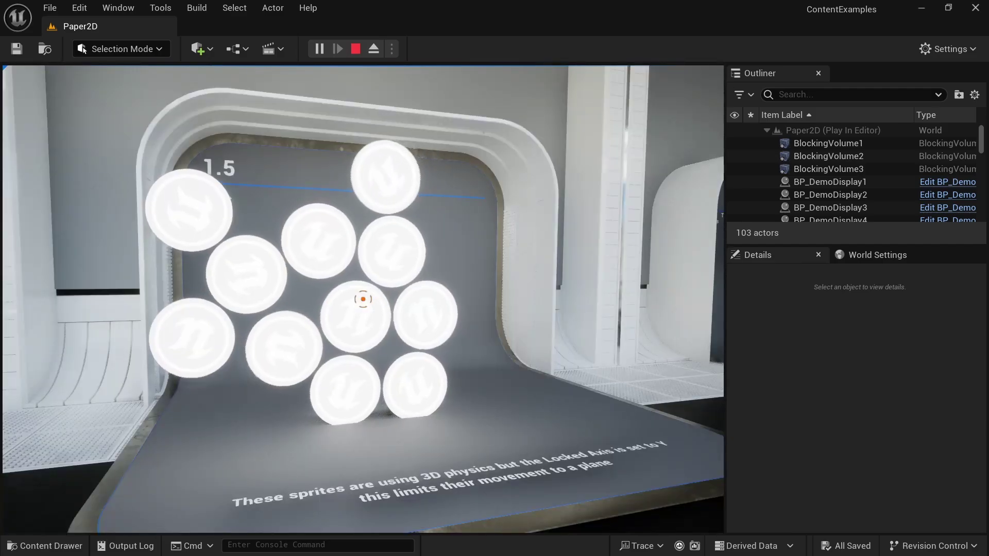
# Move around in front of the 1.5 display to watch its physics sprites, and stop playing the level
pyautogui.press('w')
pyautogui.press('s')
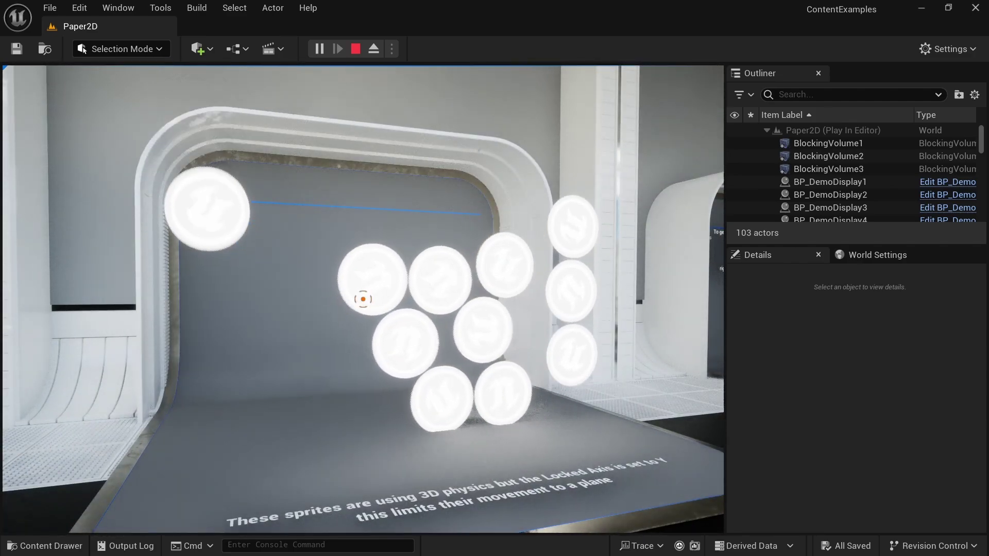
pyautogui.press('Escape')
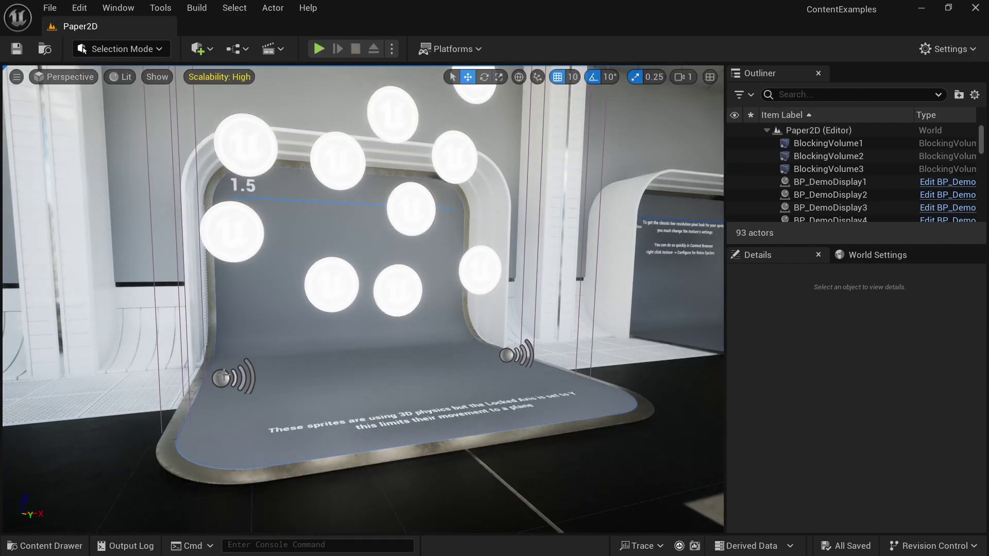
# Inspect RadialForceActor1 and a round collision sprite at the 1.5 display, filtering the sprite's details for "constrain"
pyautogui.click(233, 378)
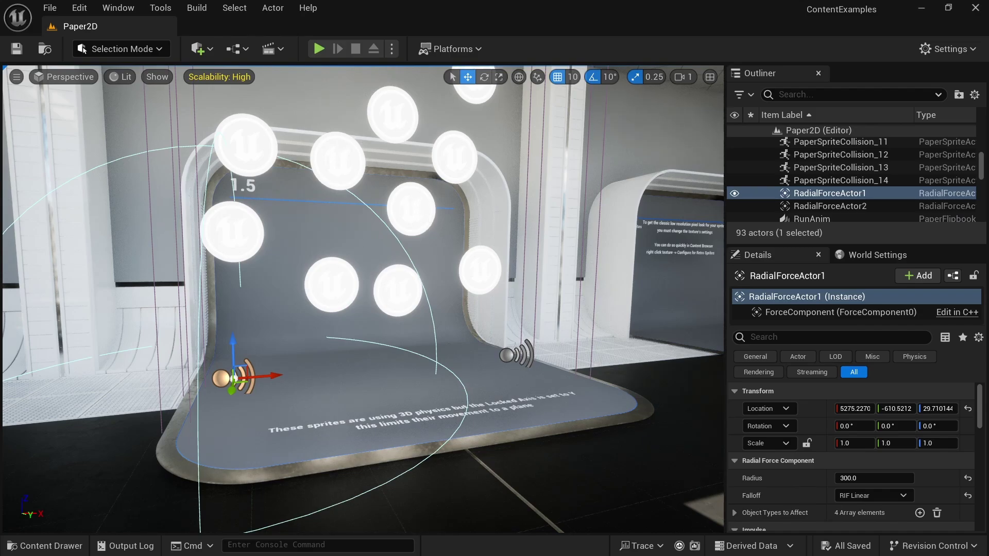
pyautogui.click(410, 135)
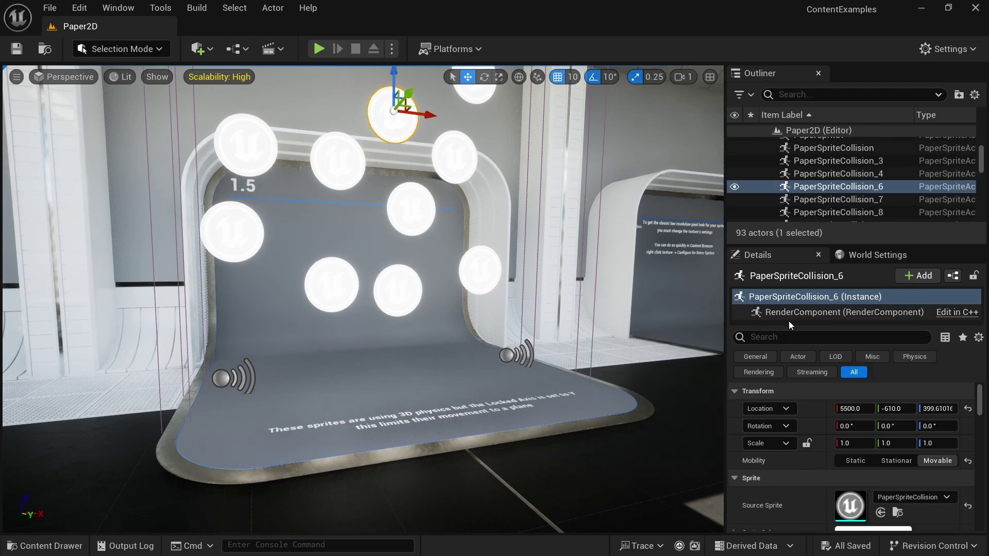
pyautogui.click(789, 338)
pyautogui.write('cons')
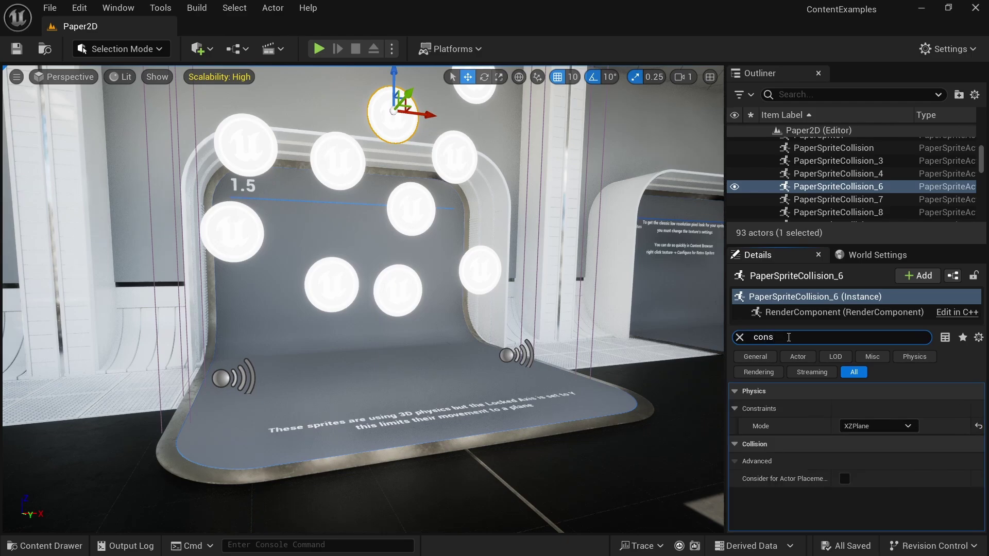
pyautogui.write('train')
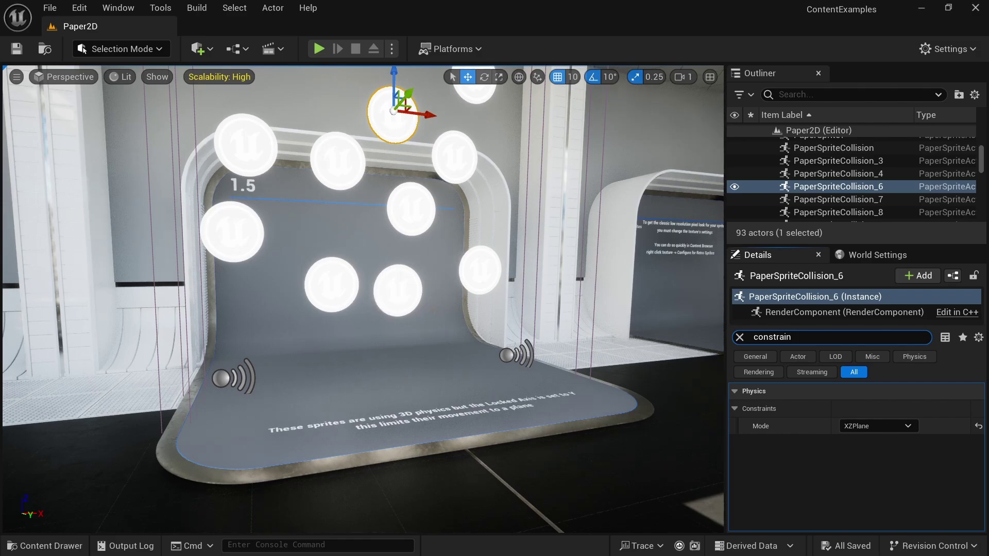
# Undo the RadialForceActor2 move, shift BlockingVolume1 away from the 1.5 display's edge, and play the level
pyautogui.moveTo(427, 318); pyautogui.dragTo(404, 316, button='right')
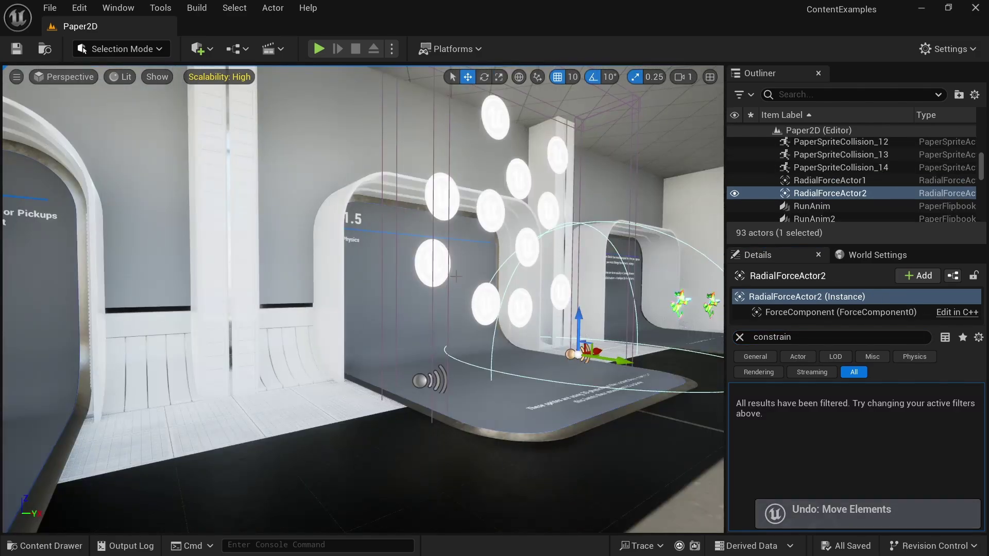
pyautogui.hotkey('ctrl', 'z')
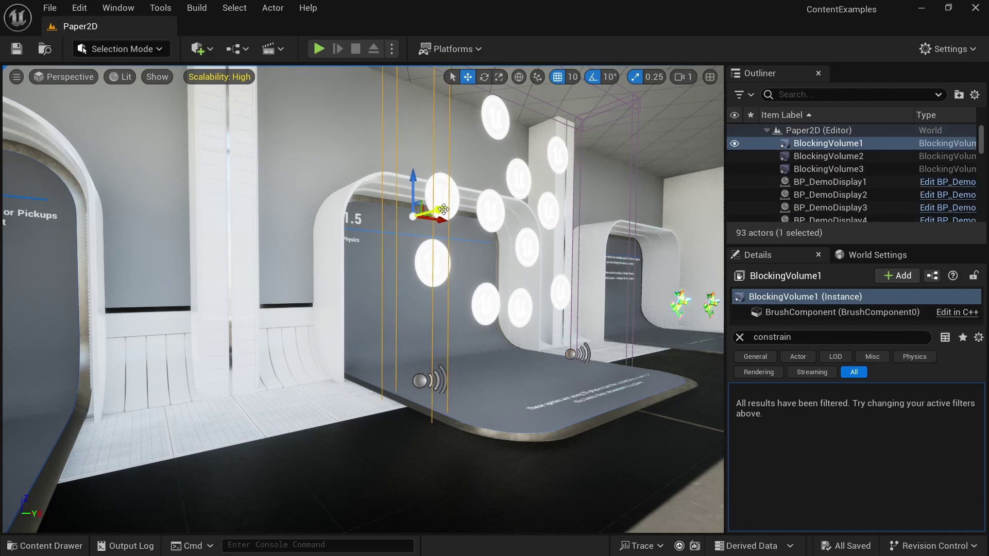
pyautogui.click(318, 49)
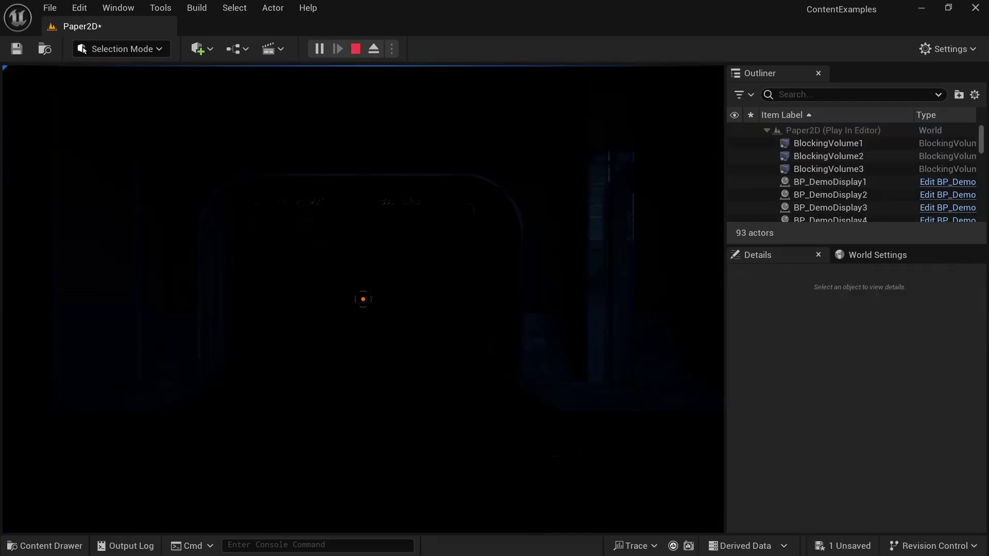
# Walk to the sprites at the 1.4 display, stop playing, and undo the BlockingVolume1 move
pyautogui.press('w')
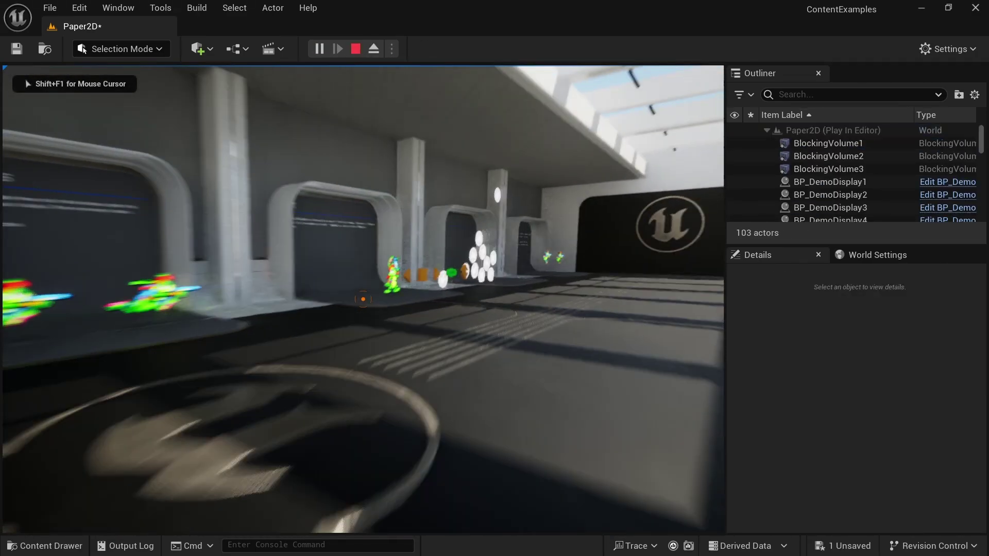
pyautogui.press('w')
pyautogui.press('w')
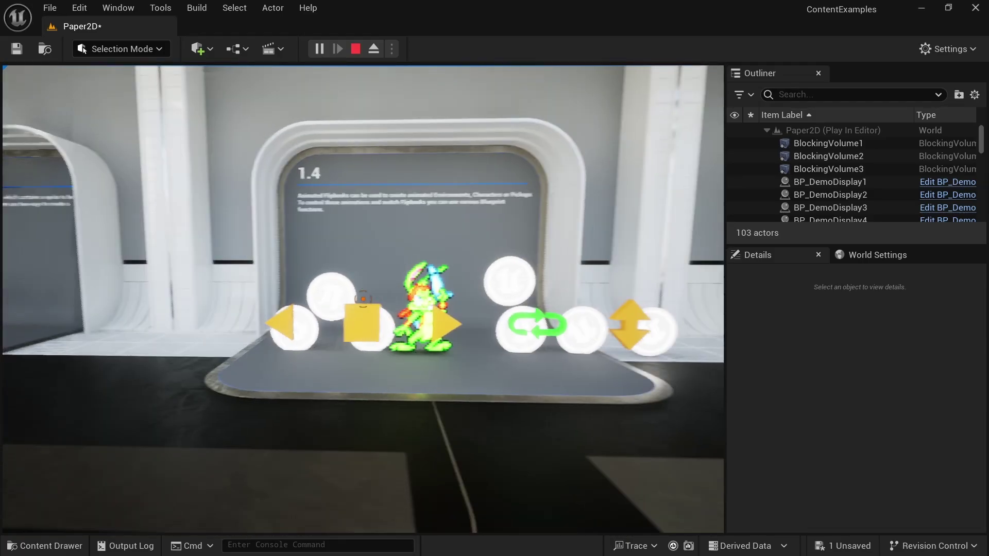
pyautogui.press('Escape')
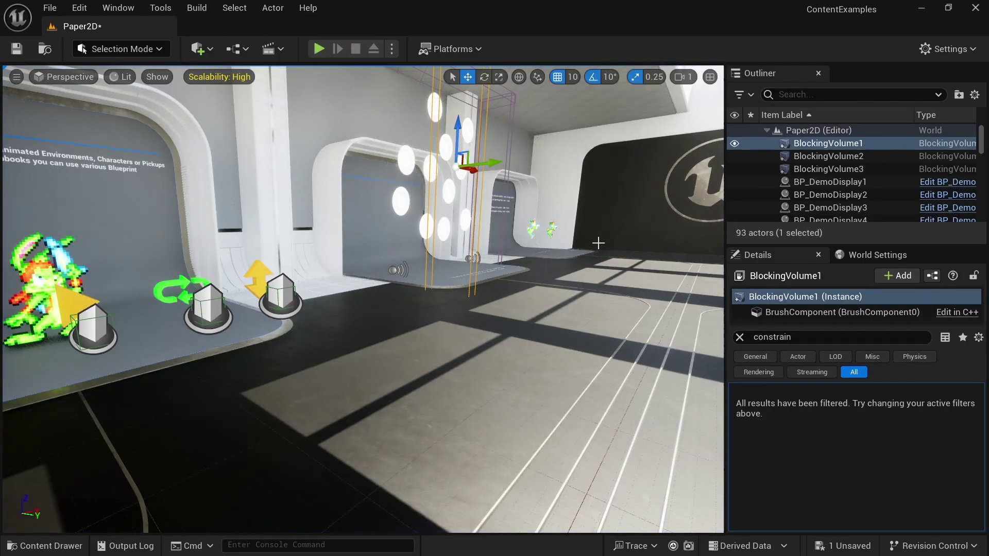
pyautogui.hotkey('ctrl', 'z')
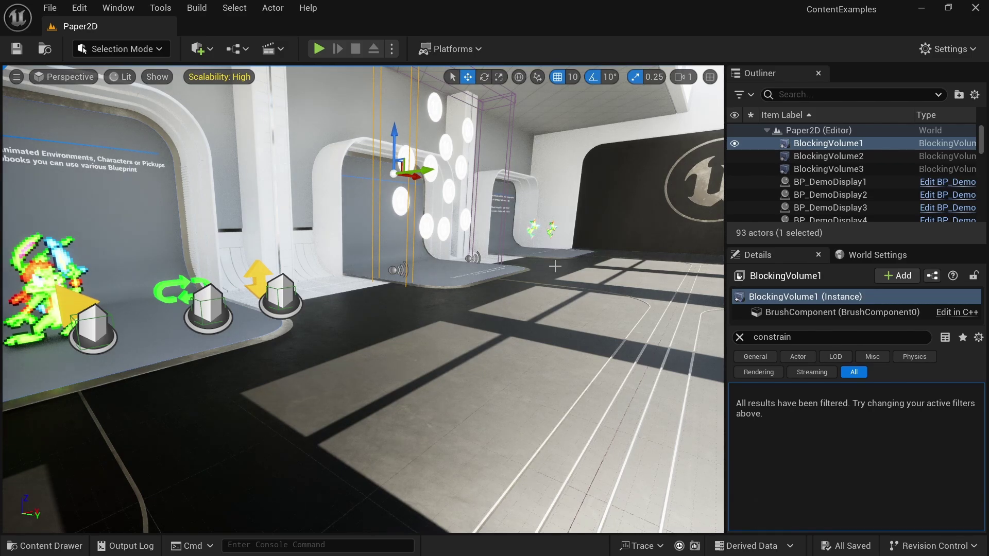
# Browse the level assets in the project's Maps folder
pyautogui.hotkey('ctrl', 'space')
pyautogui.scroll(-3, 659, 396)
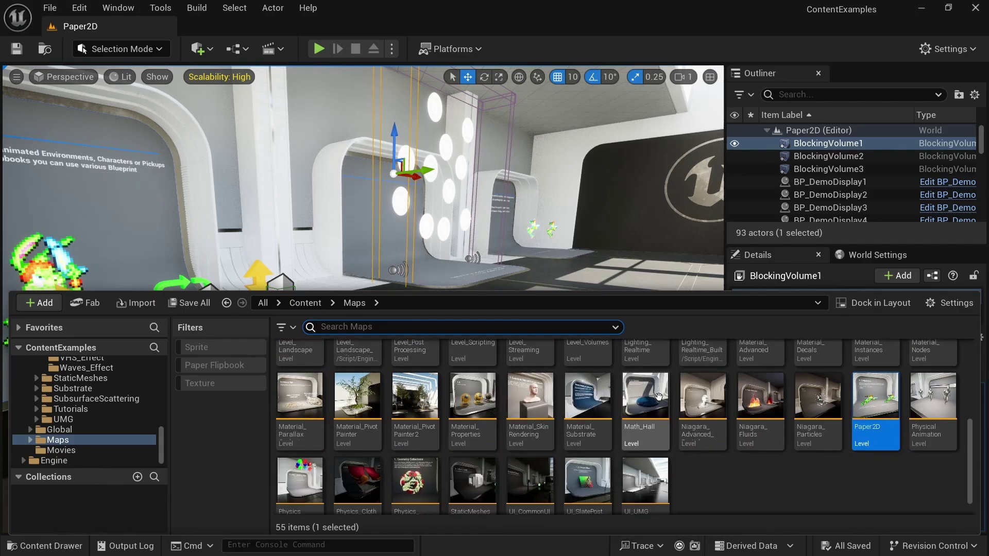
pyautogui.scroll(-1, 659, 397)
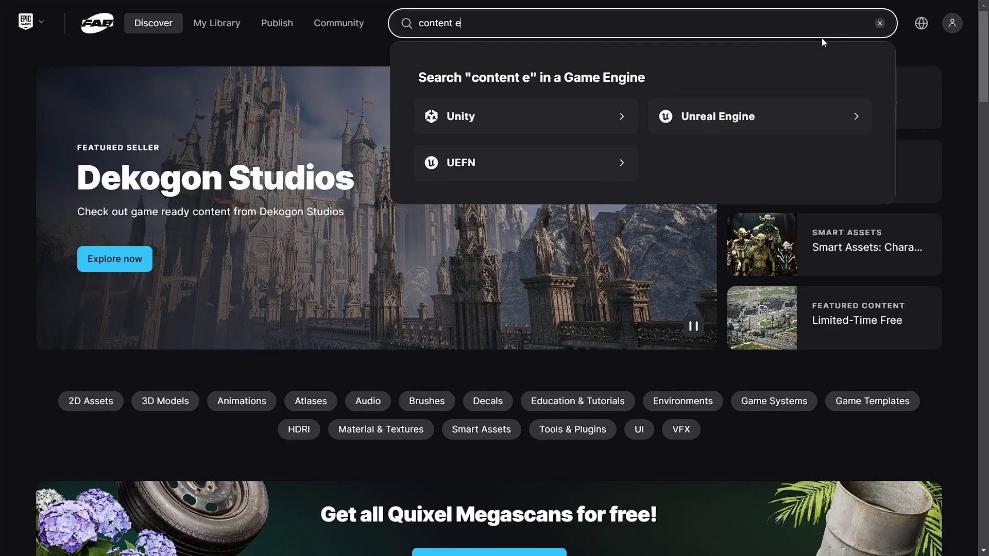
# Search the Fab store for "content examples" and open the free Content Examples listing
pyautogui.write('xamples')
pyautogui.press('Return')
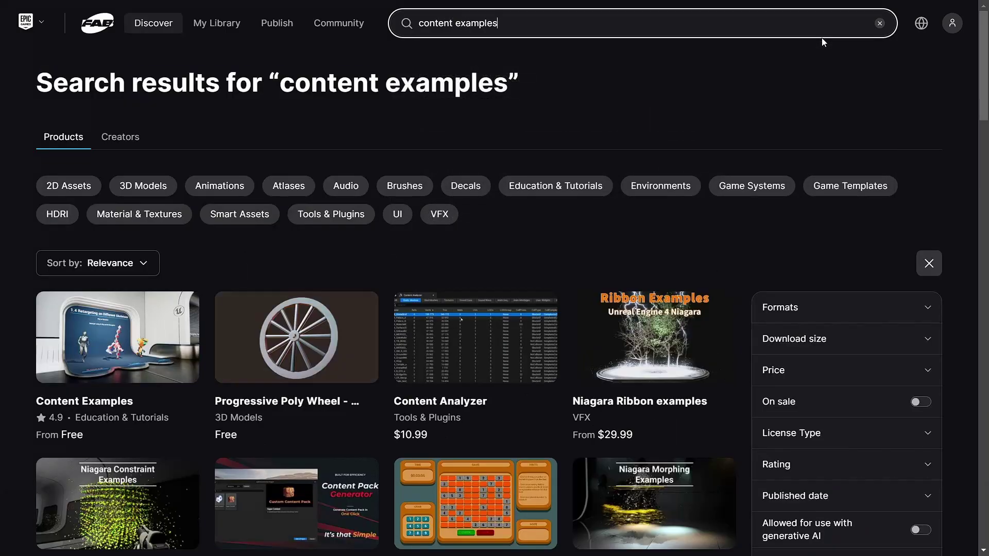
pyautogui.click(127, 376)
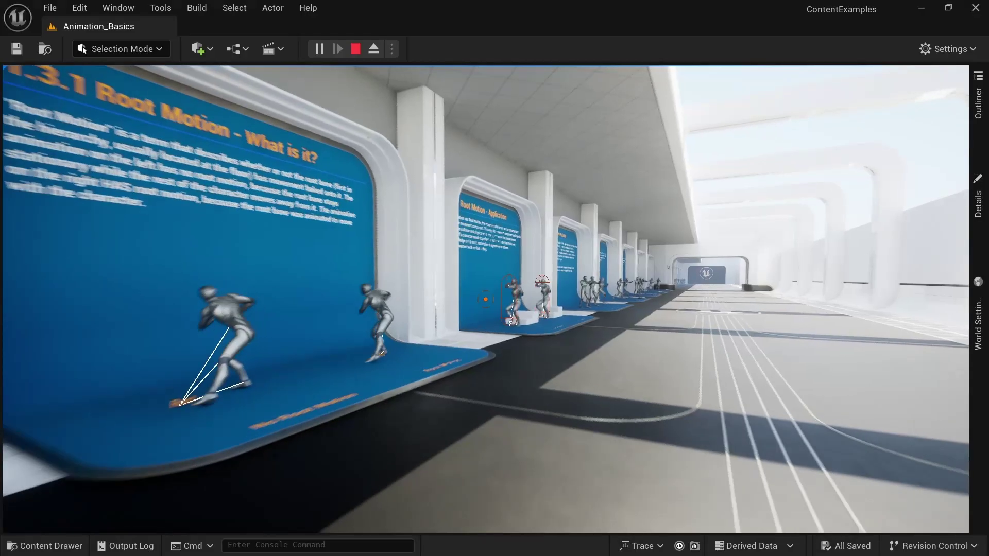
# Walk through the Animation_Basics level from the Root Motion displays toward the Additive Animations display
pyautogui.press('w')
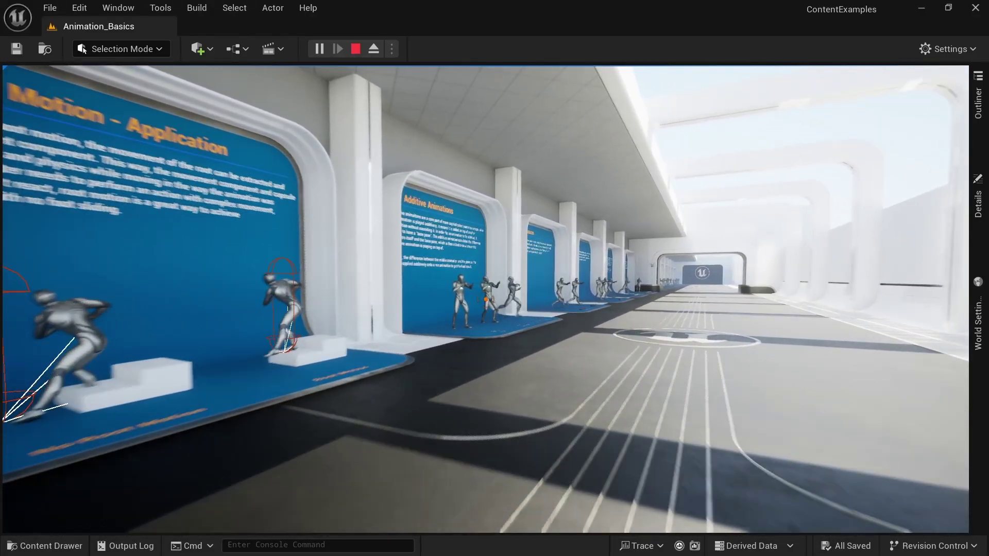